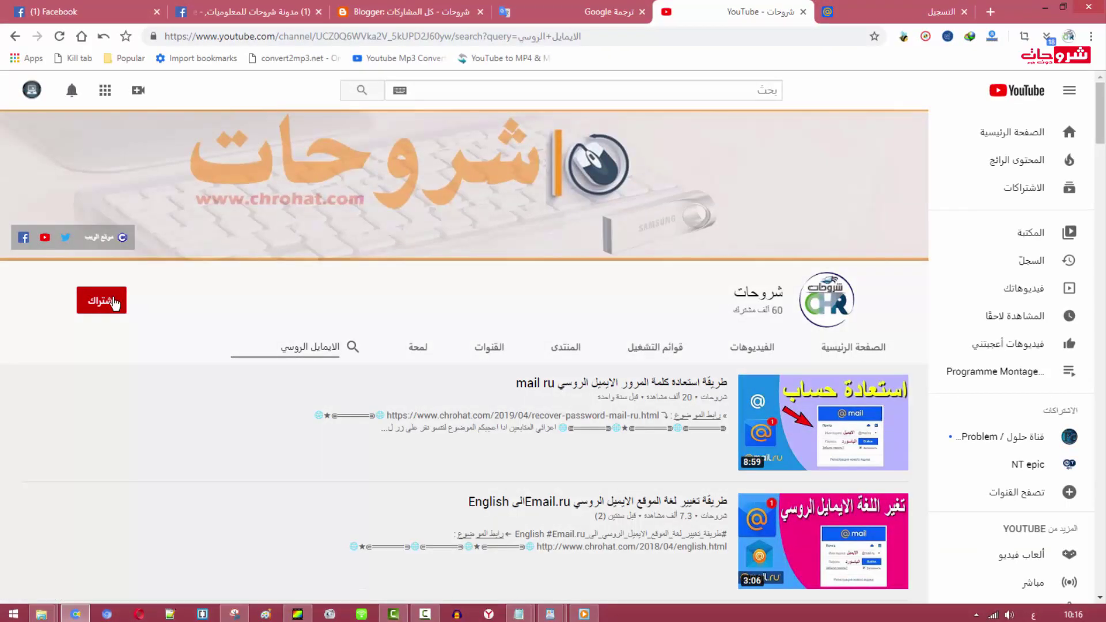
Subscribe to the شروحات channel and set its notifications to All
click(87, 300)
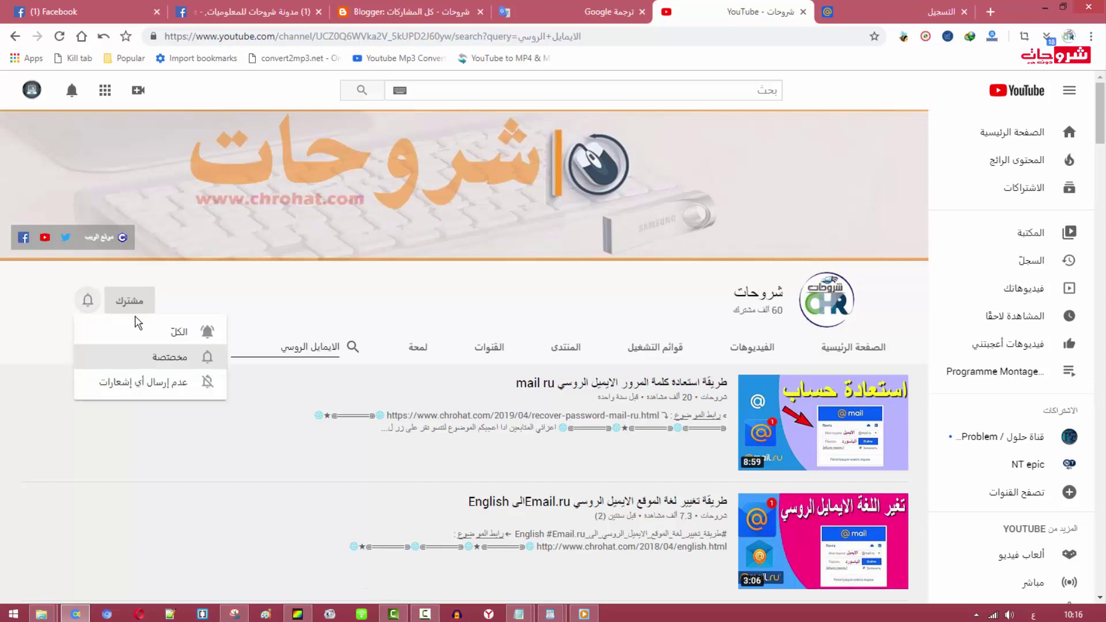
click(179, 334)
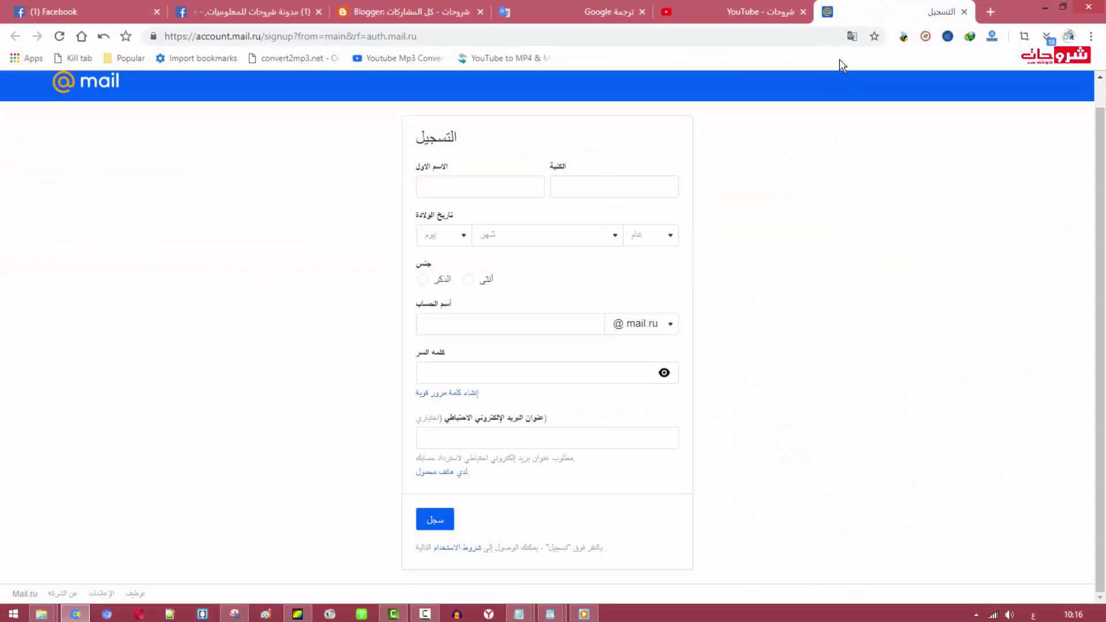
Dismiss the translation popup and reload the registration page
click(851, 37)
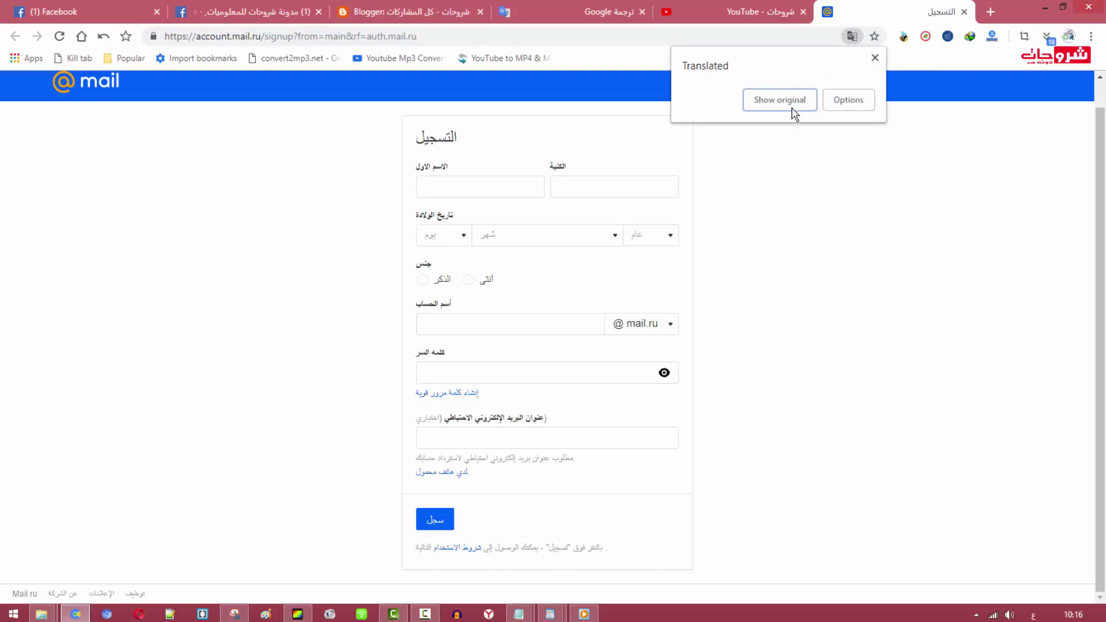
click(820, 152)
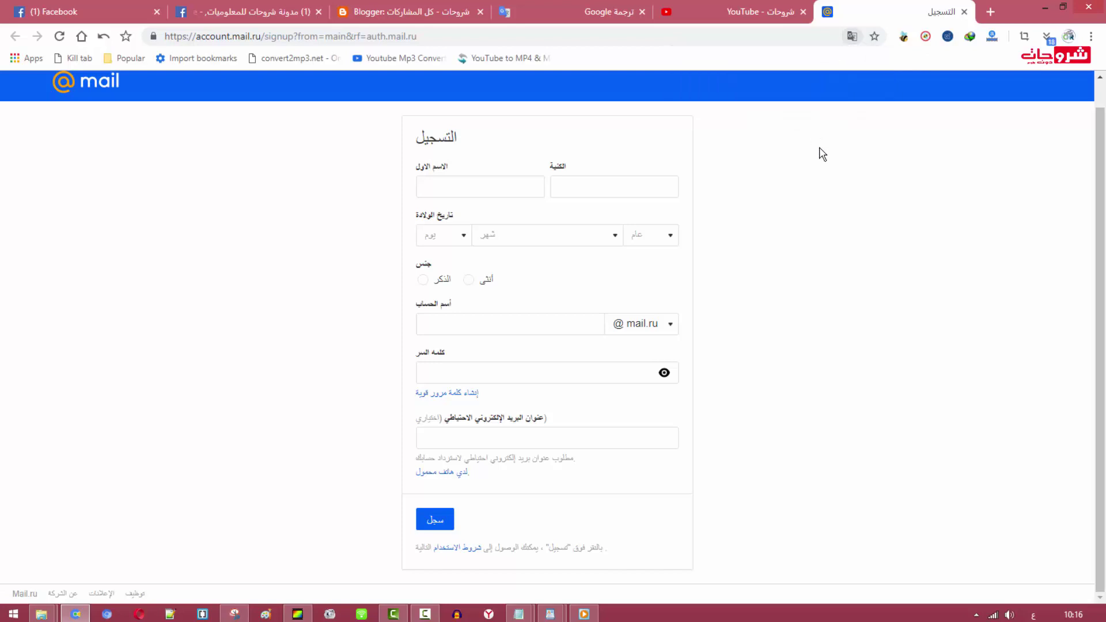
right_click(820, 149)
click(854, 190)
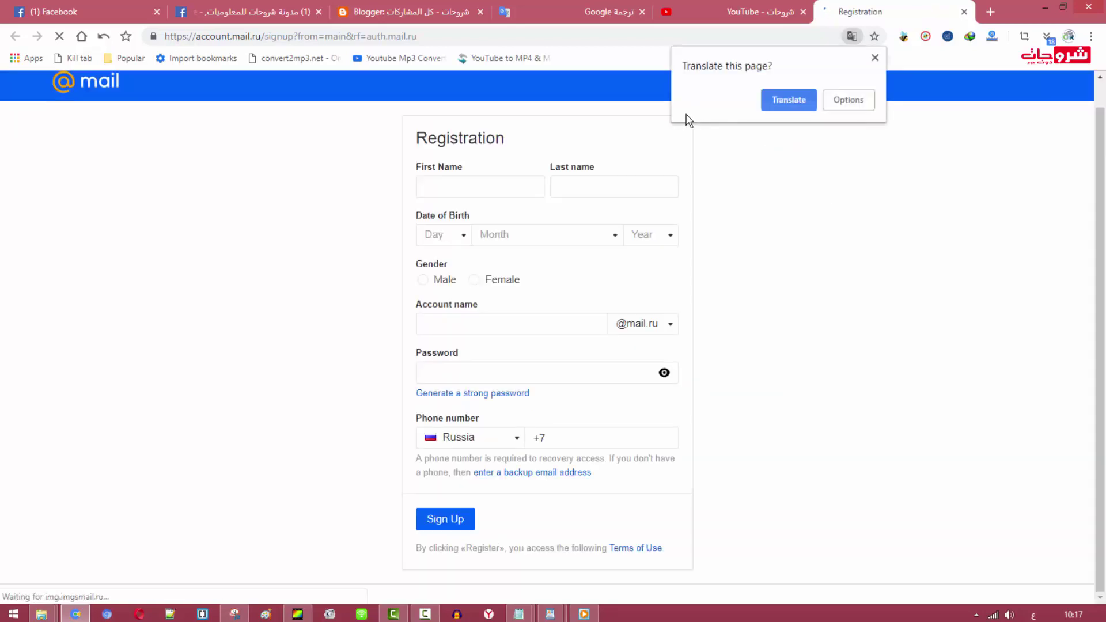
Dismiss the translation offer and return to the Mail.ru home page via the logo
click(852, 36)
click(873, 58)
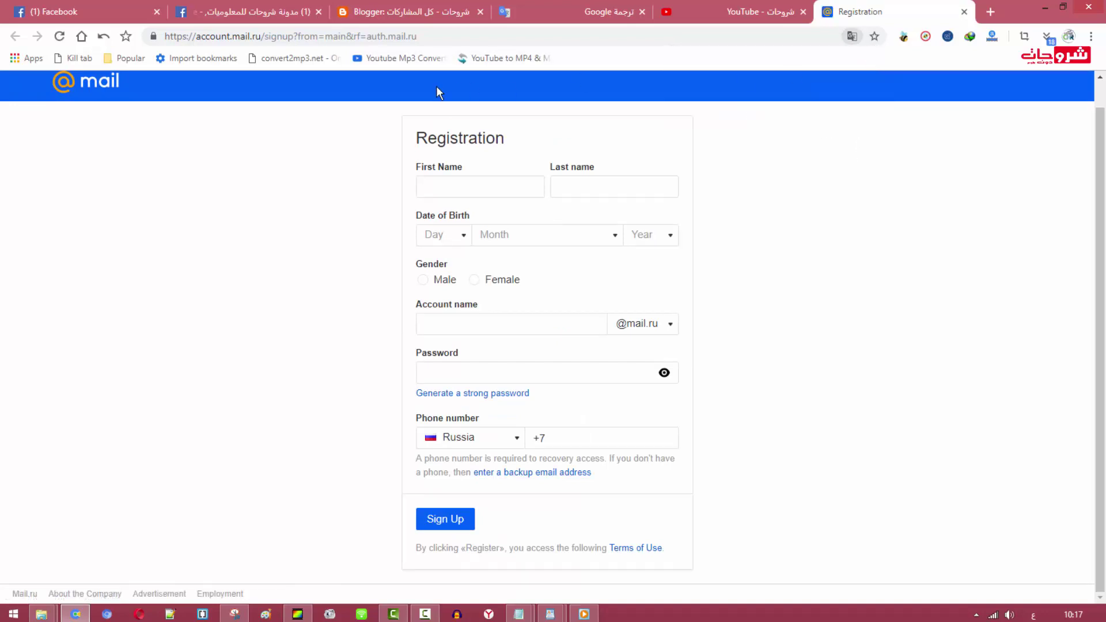
click(107, 85)
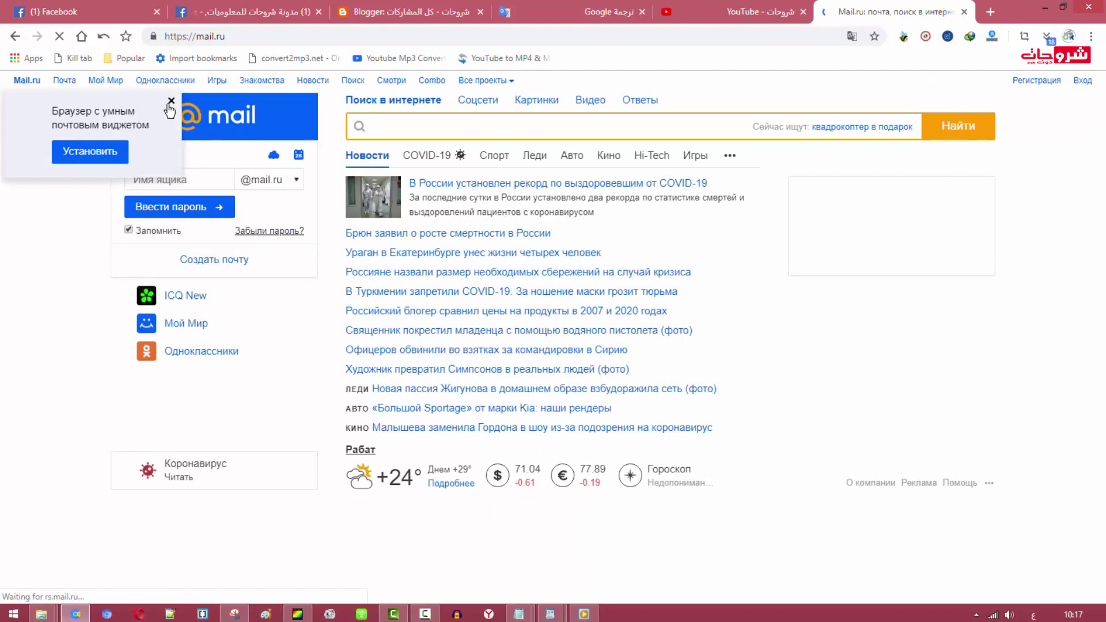
Close the browser-widget promotion and bring up the translate offer on the English sign-up form
click(171, 101)
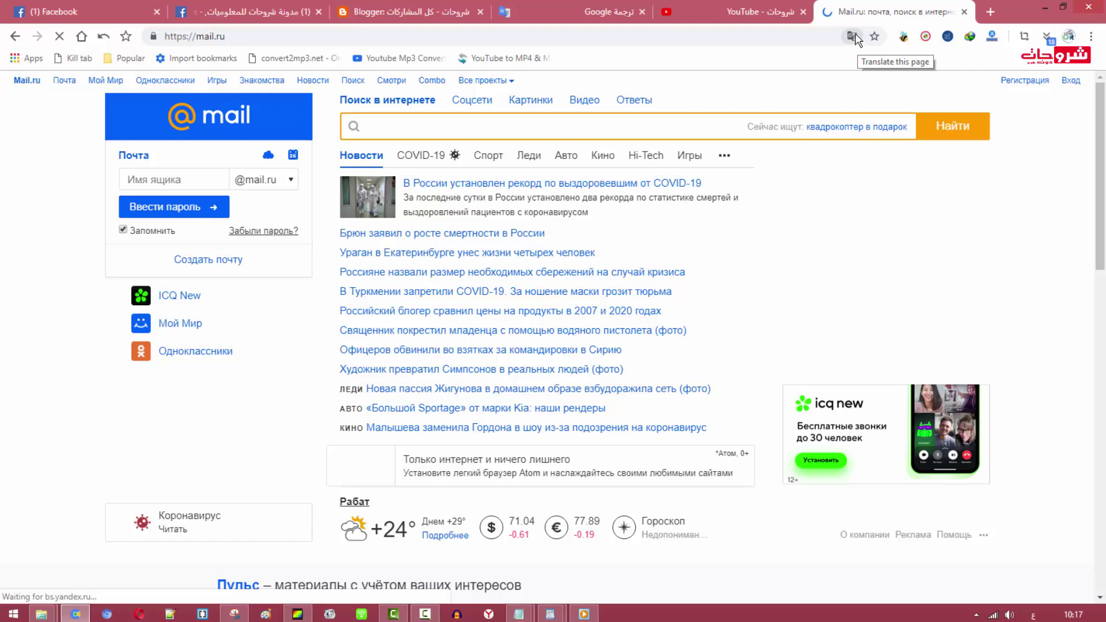
click(852, 36)
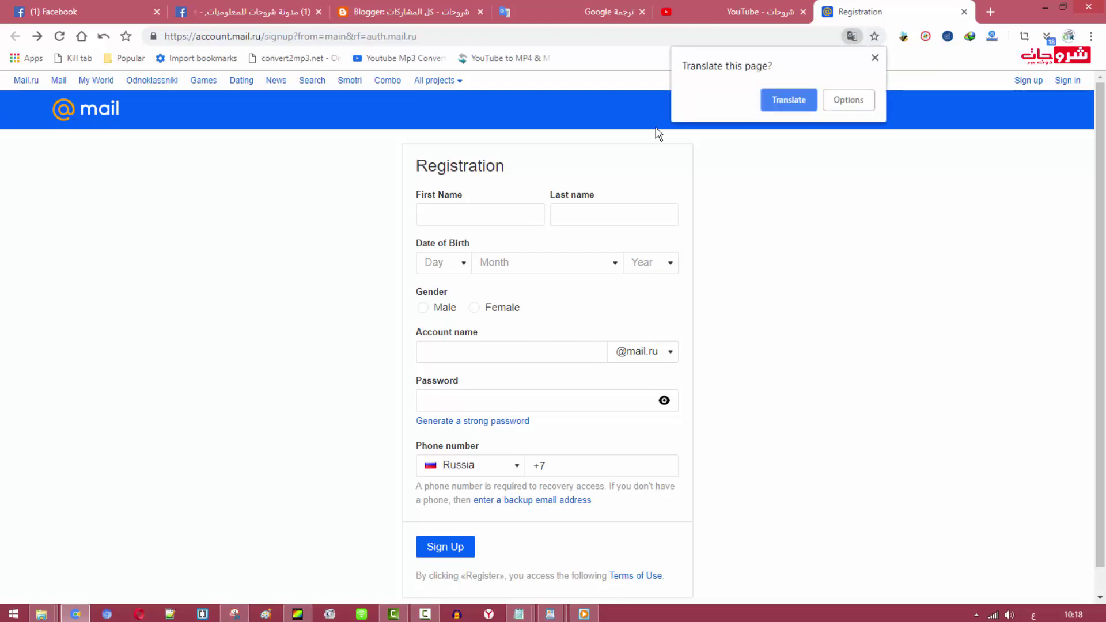
Open the translation language settings, keeping English as the page language
key(Tab)
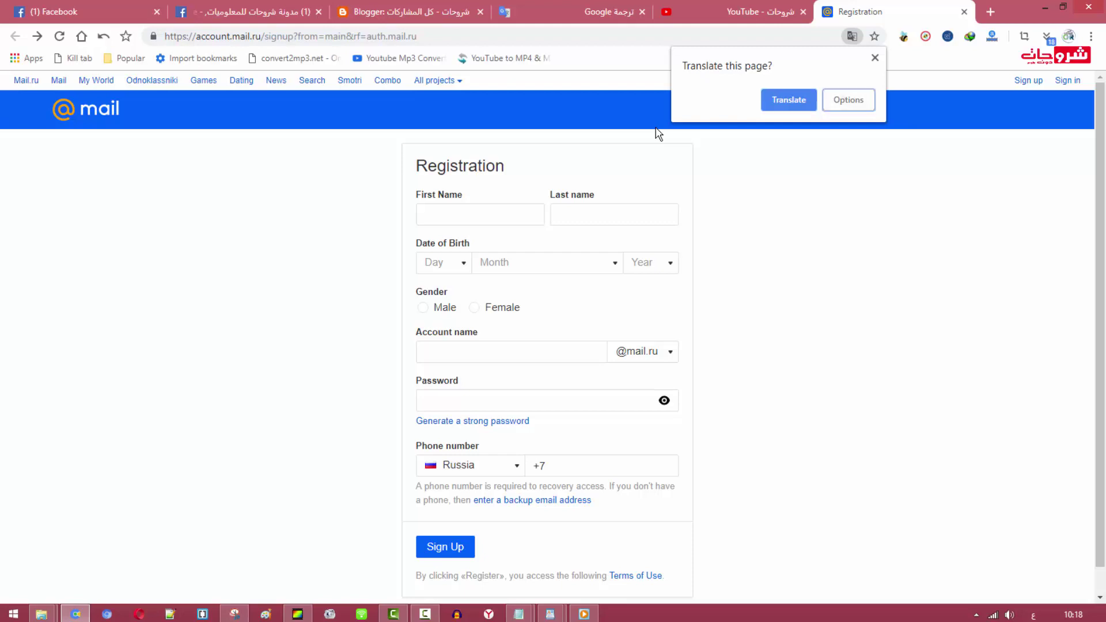
key(Return)
key(Down)
key(Down)
key(Down)
key(Down)
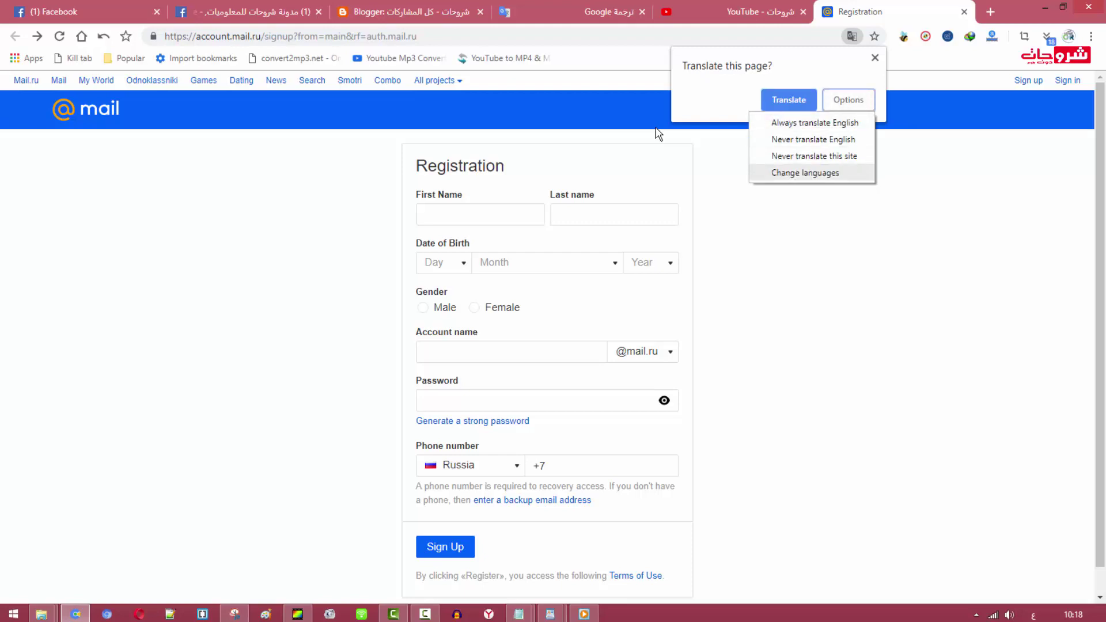
key(Return)
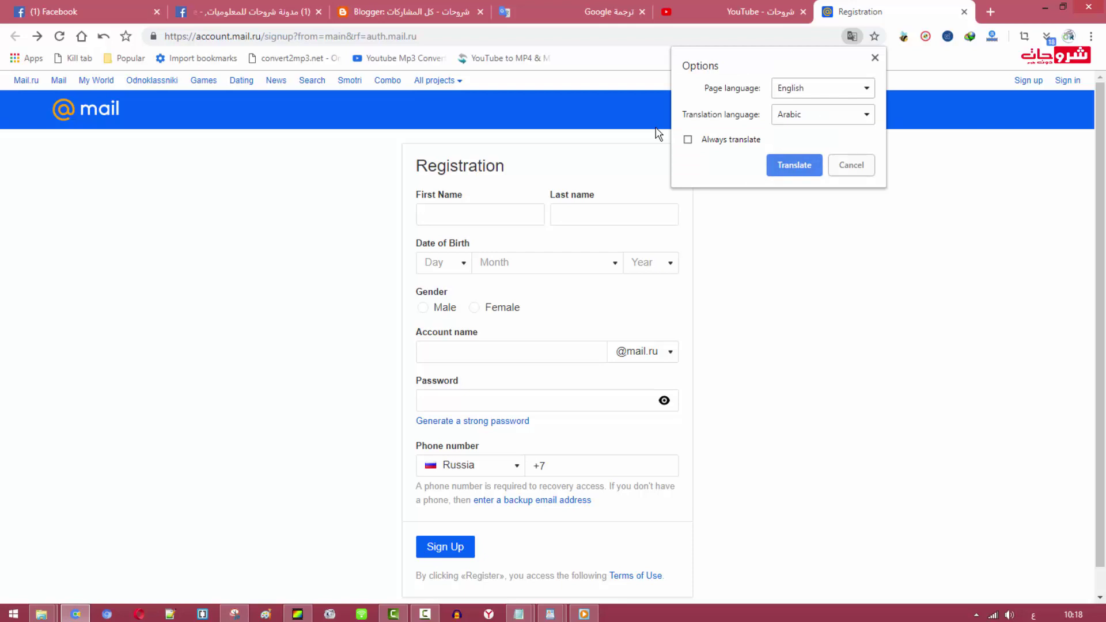
key(space)
key(Escape)
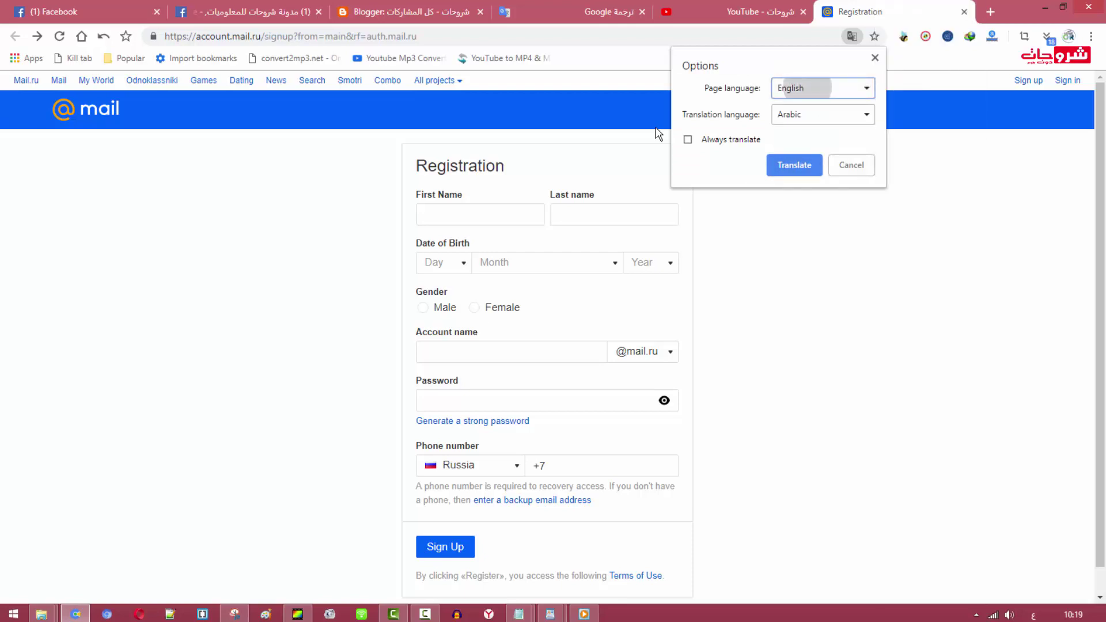
key(space)
key(Escape)
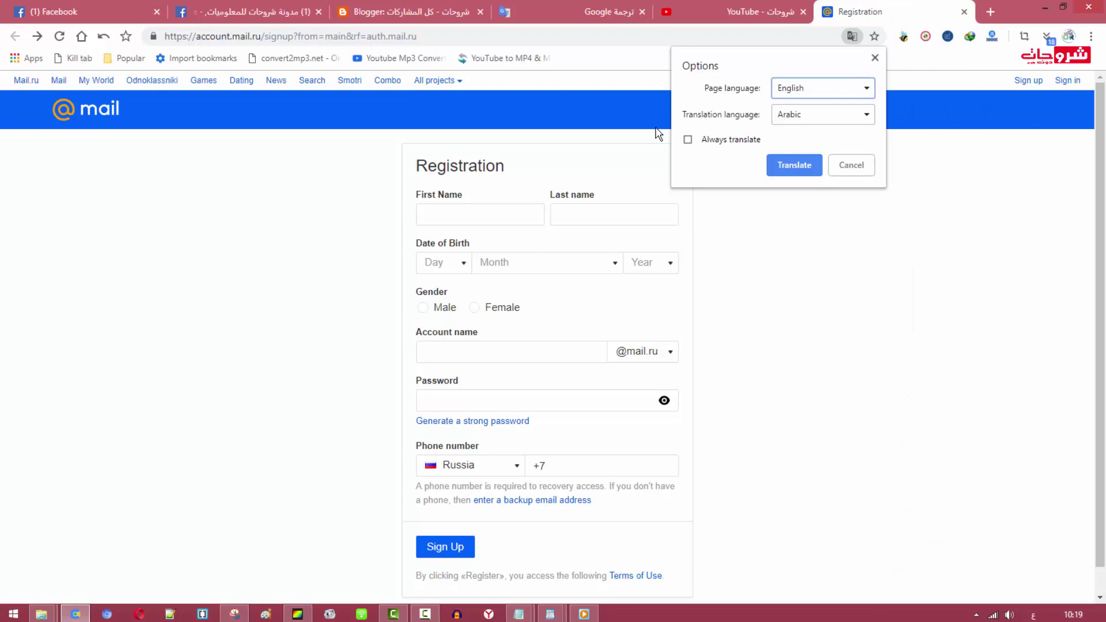
Set Arabic as the target language, always translate English, and translate the page
key(Tab)
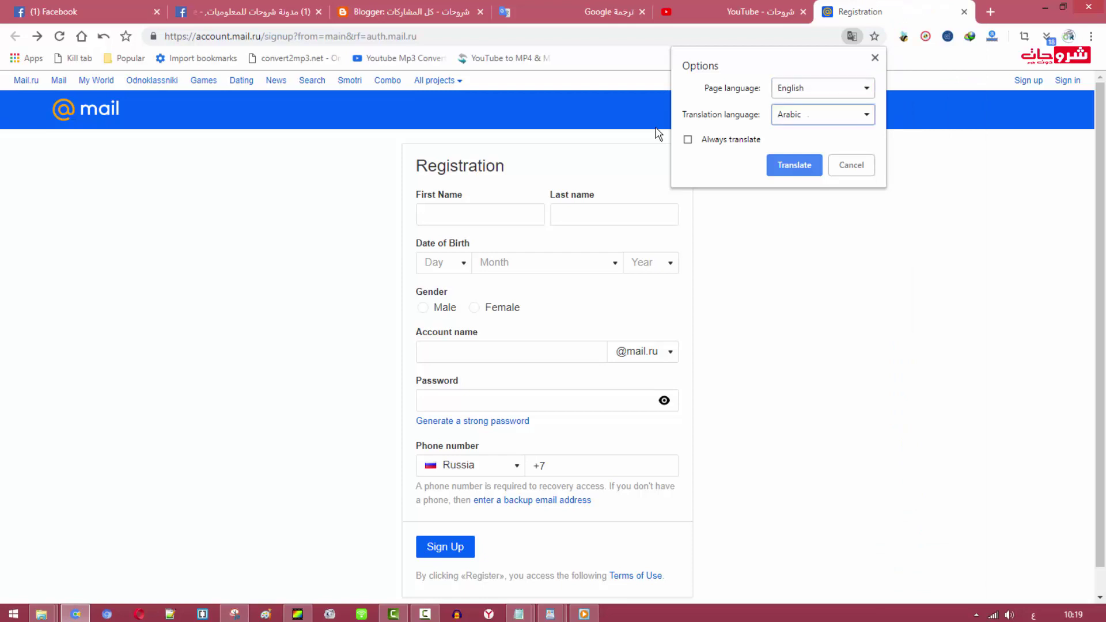
key(space)
key(Down)
key(Down)
key(Down)
key(Down)
key(Up)
key(Up)
key(Up)
key(Return)
key(Tab)
key(space)
key(Tab)
key(Return)
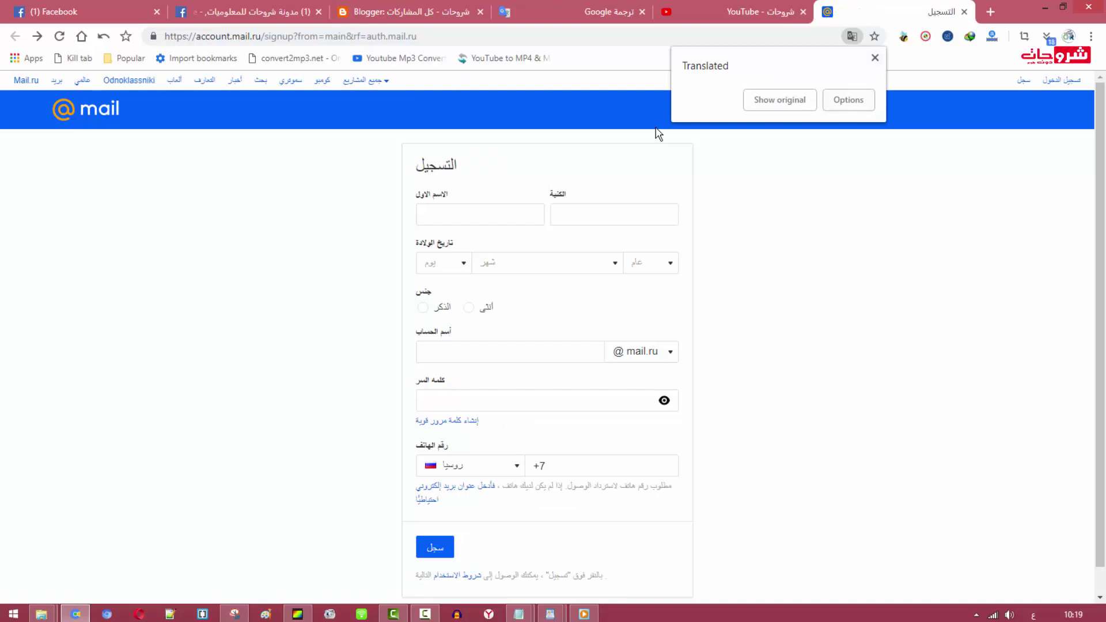
key(Escape)
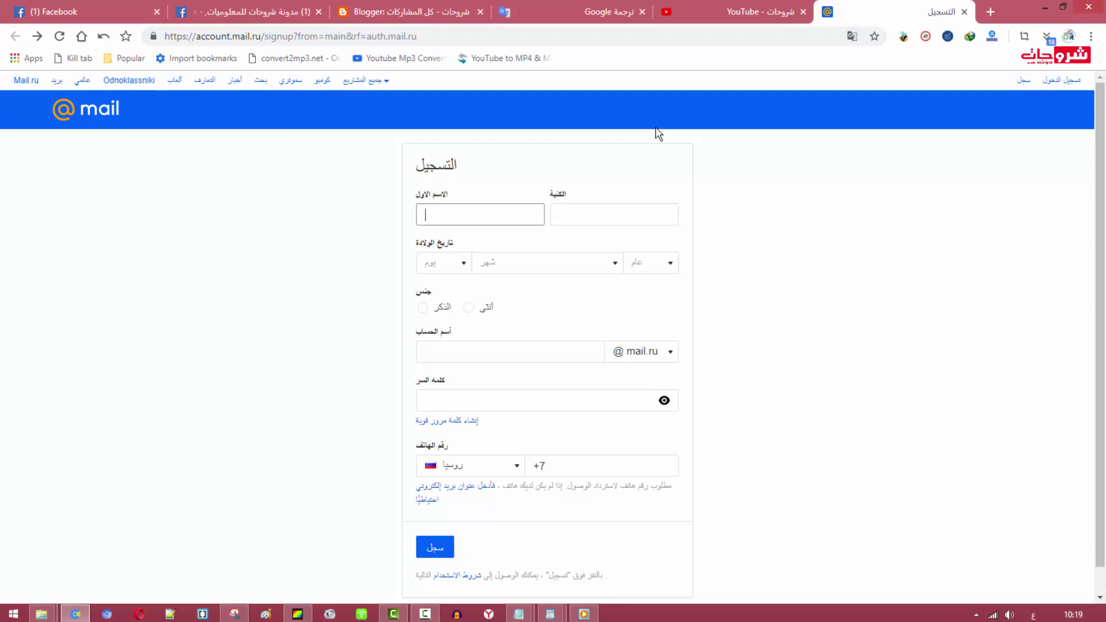
Switch the keyboard to French, enter the first name, and move to the surname field
key(alt+shift)
text(mohamed)
key(Tab)
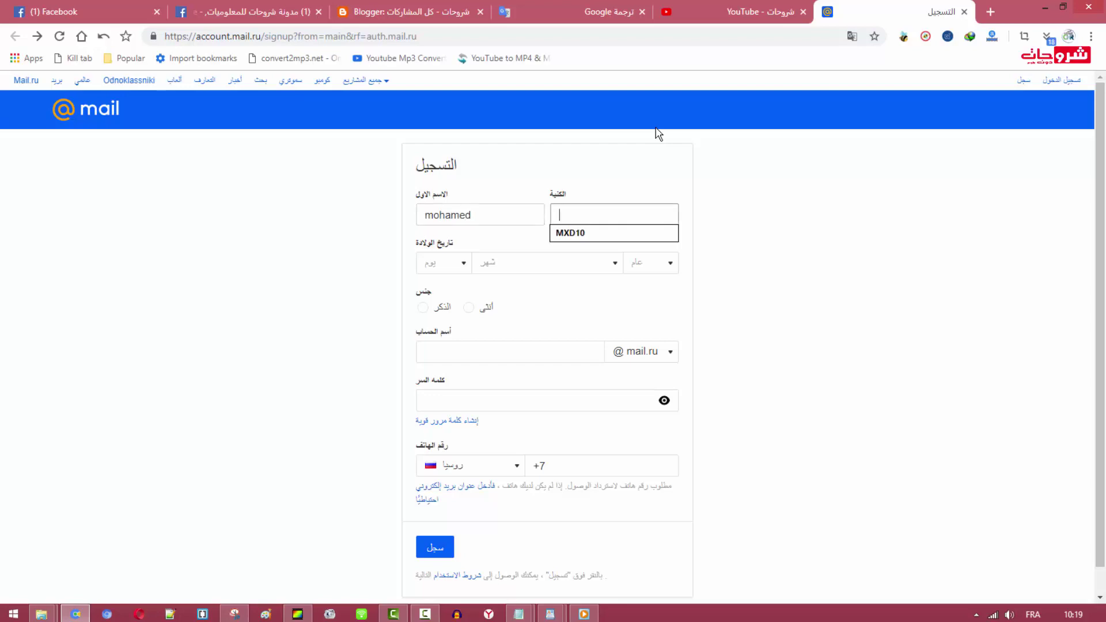
key(Down)
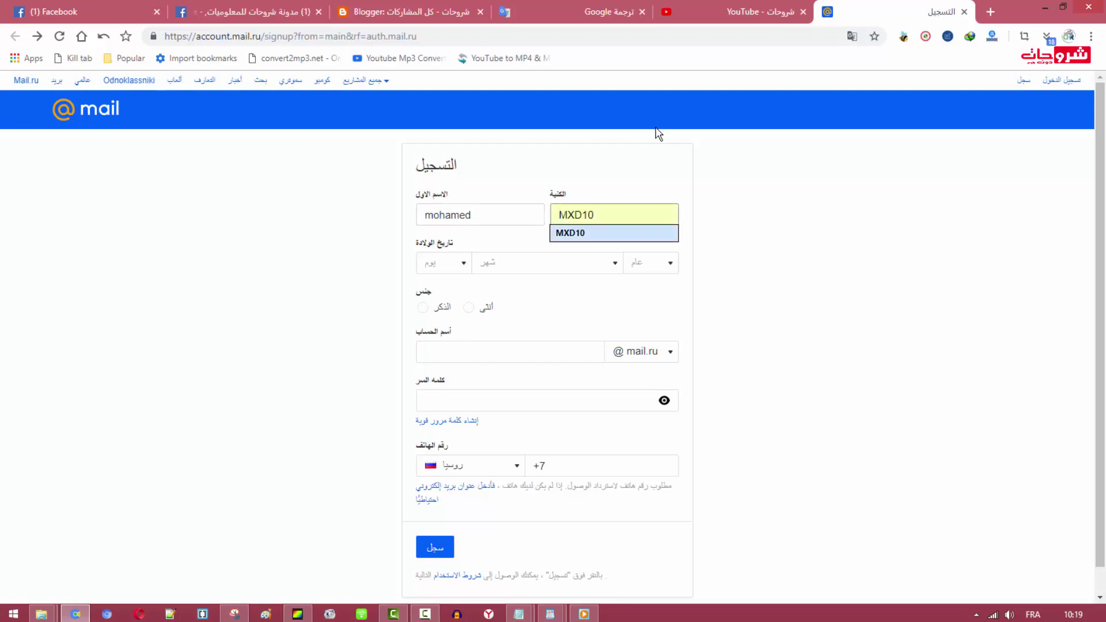
Set the birth date to day 1, January, year 1990
key(Tab)
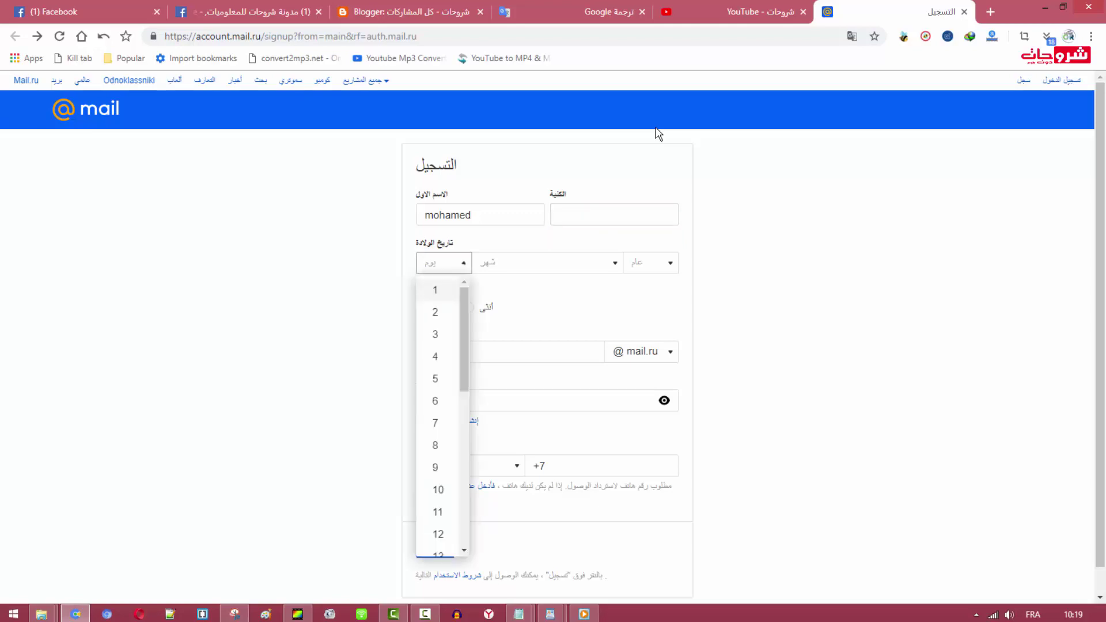
key(Return)
key(Tab)
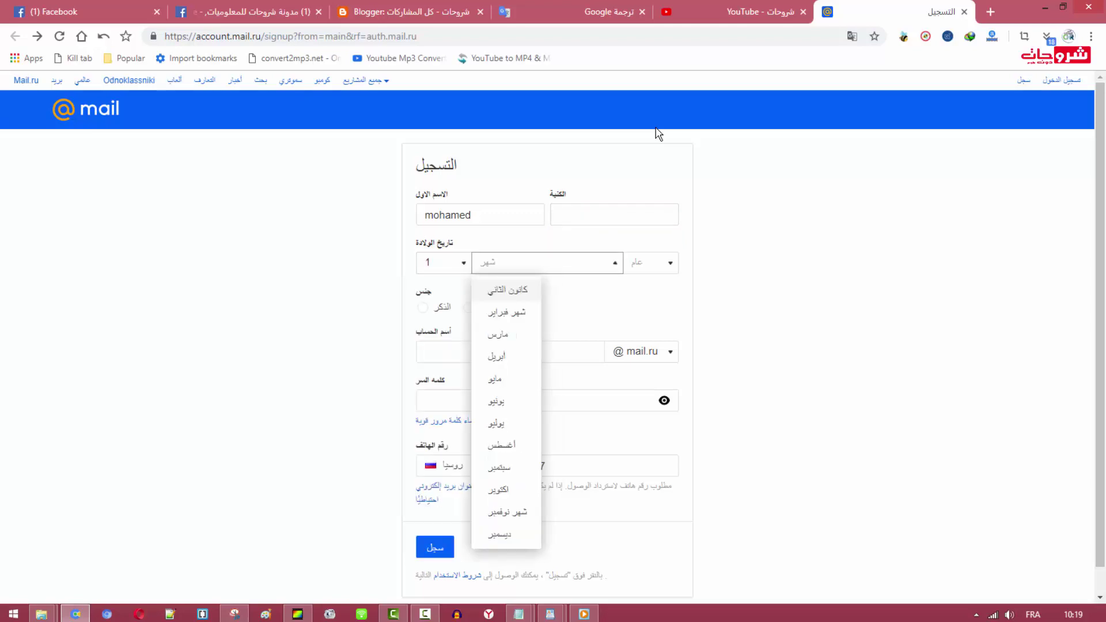
key(Return)
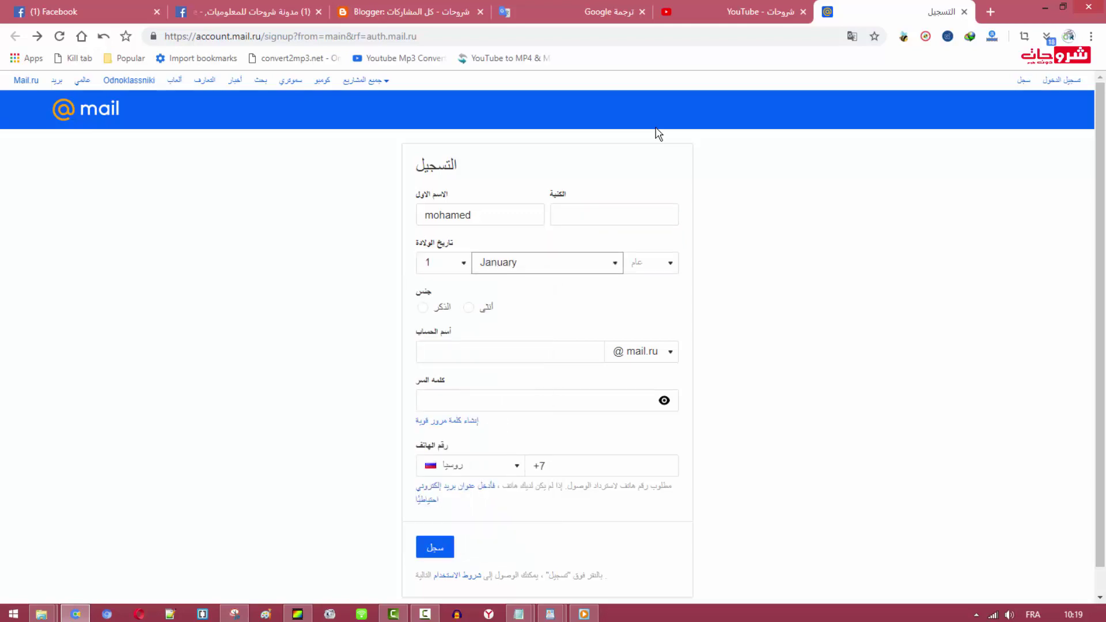
key(Tab)
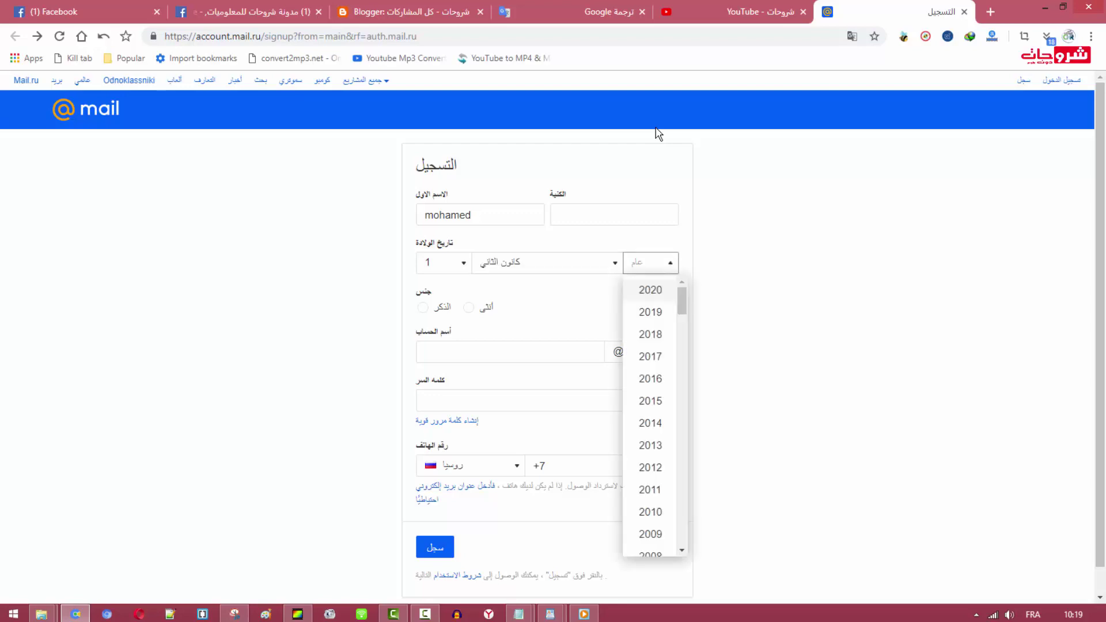
key(Down)
key(Down)
key(Down)
key(Down)
key(Down)
key(Down)
key(Down)
key(Down)
key(Down)
key(Down)
key(Down)
key(Down)
key(Down)
key(Down)
key(Down)
key(Down)
key(Down)
key(Down)
key(Down)
key(Down)
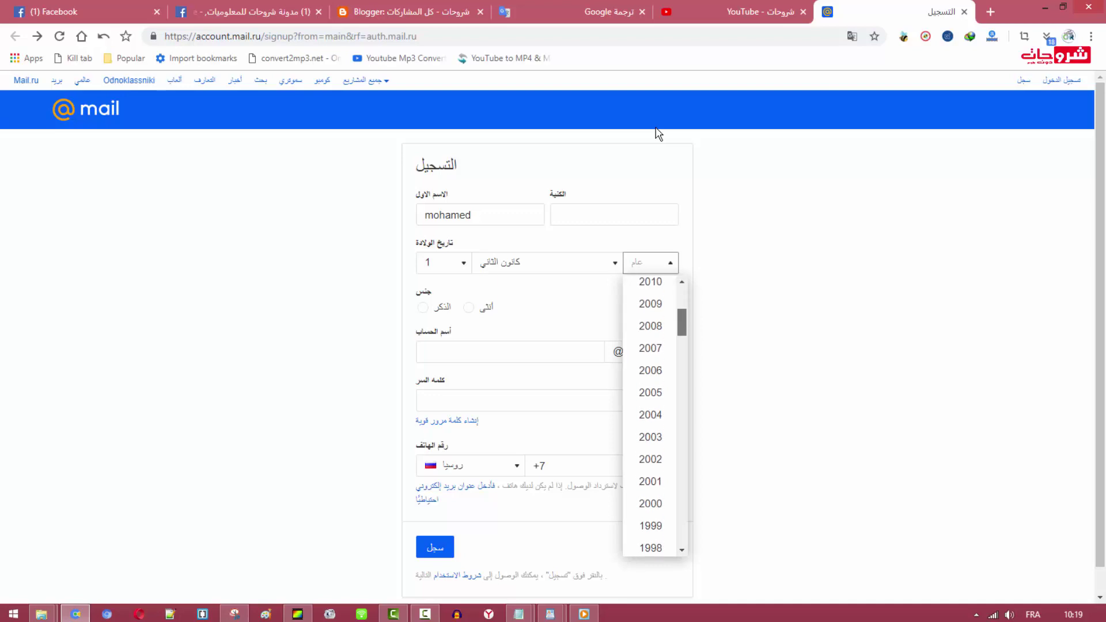
key(Down)
key(Down)
key(Down)
key(Down)
key(Down)
key(Down)
key(Down)
key(Down)
key(Down)
key(Down)
key(Down)
key(Down)
key(Down)
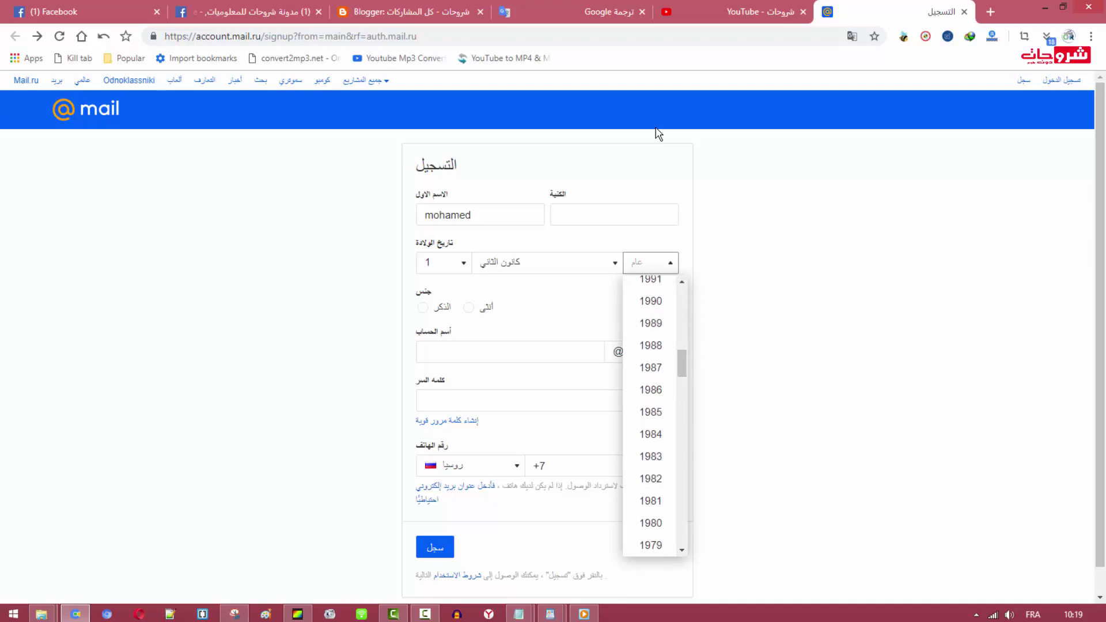
key(Up)
key(Up)
key(Return)
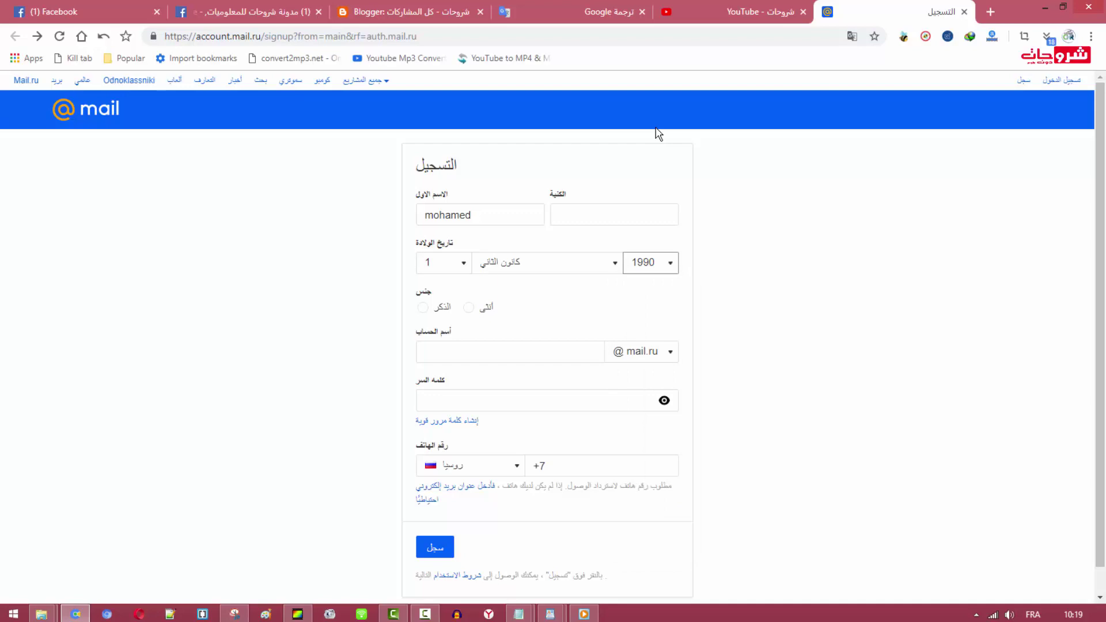
Select Male as the gender
key(Tab)
key(Down)
key(Up)
Enter a mailbox name and, since it is taken, pick a suggested available alternative
key(Tab)
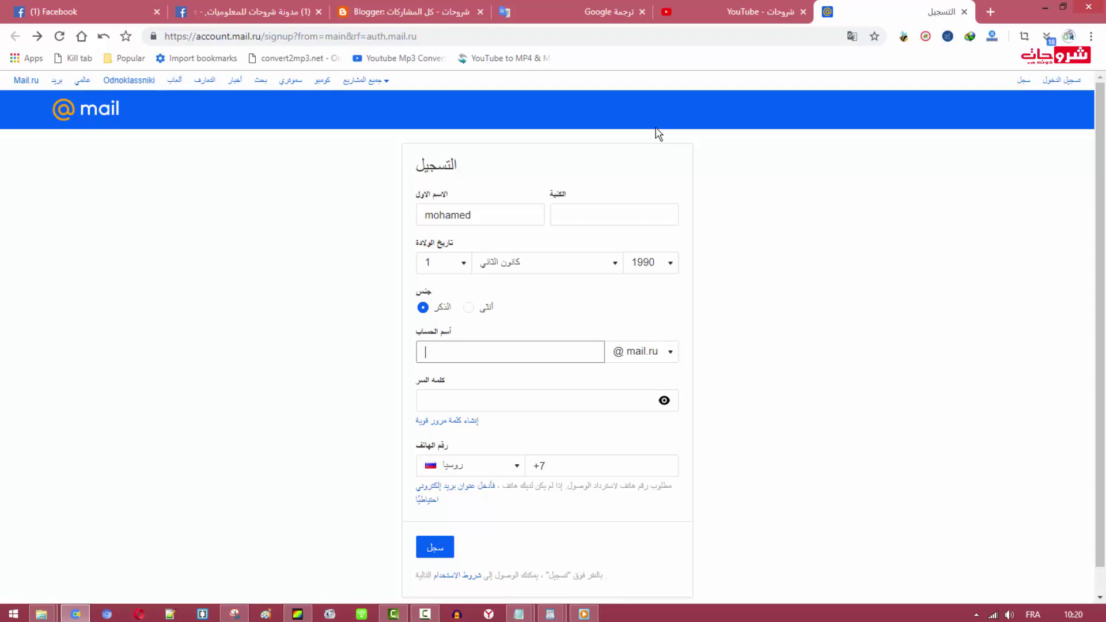
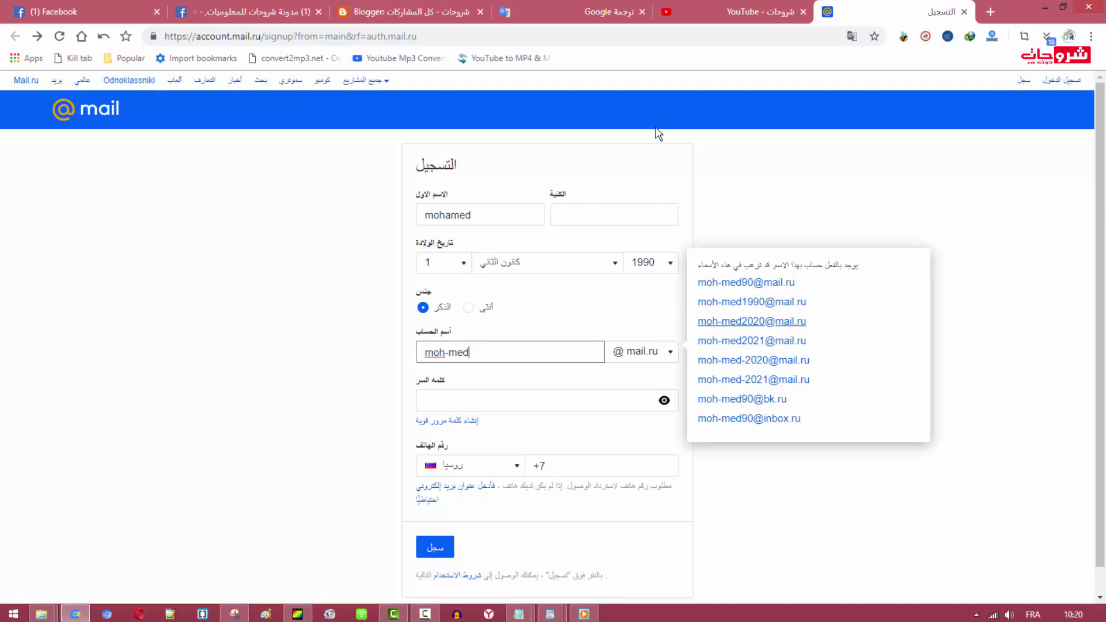
click(752, 321)
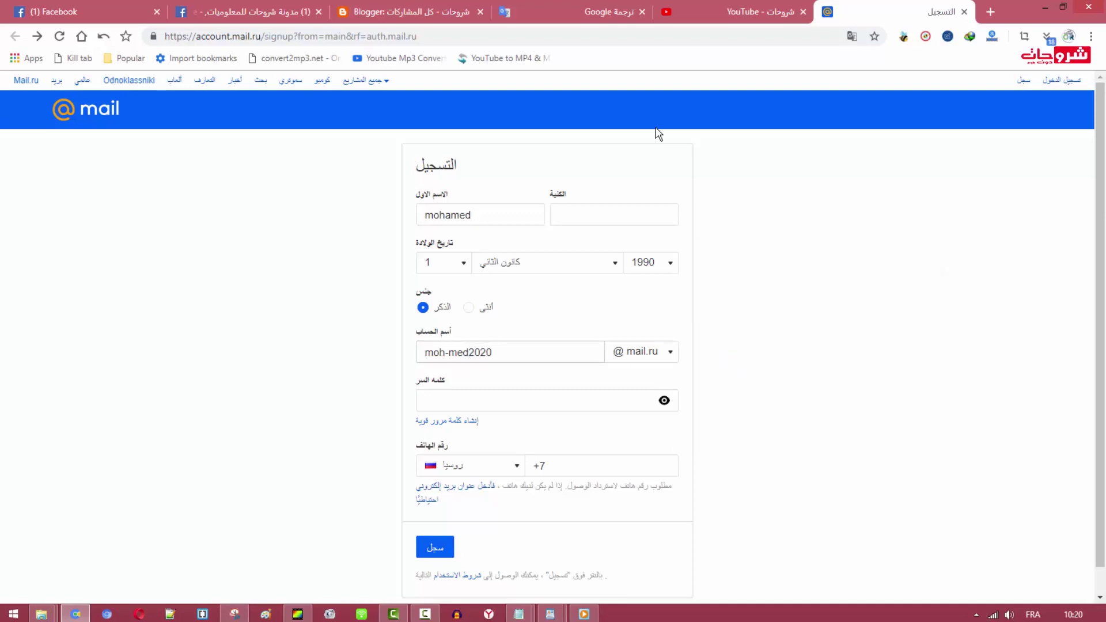
key(space)
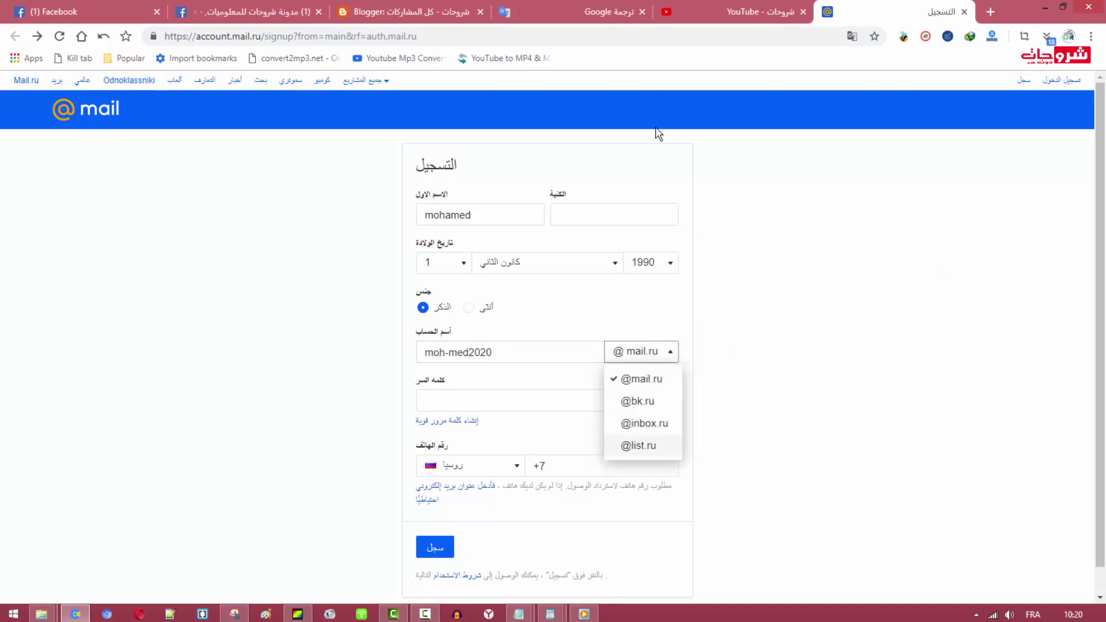
key(Up)
key(Down)
key(Down)
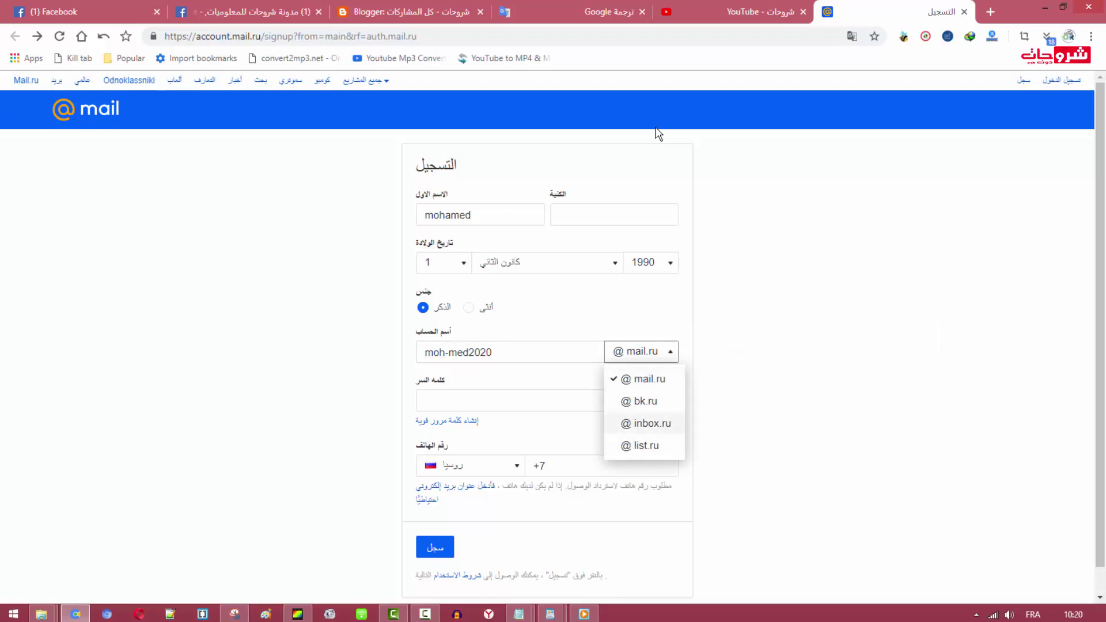
key(Up)
key(Up)
key(Up)
key(Down)
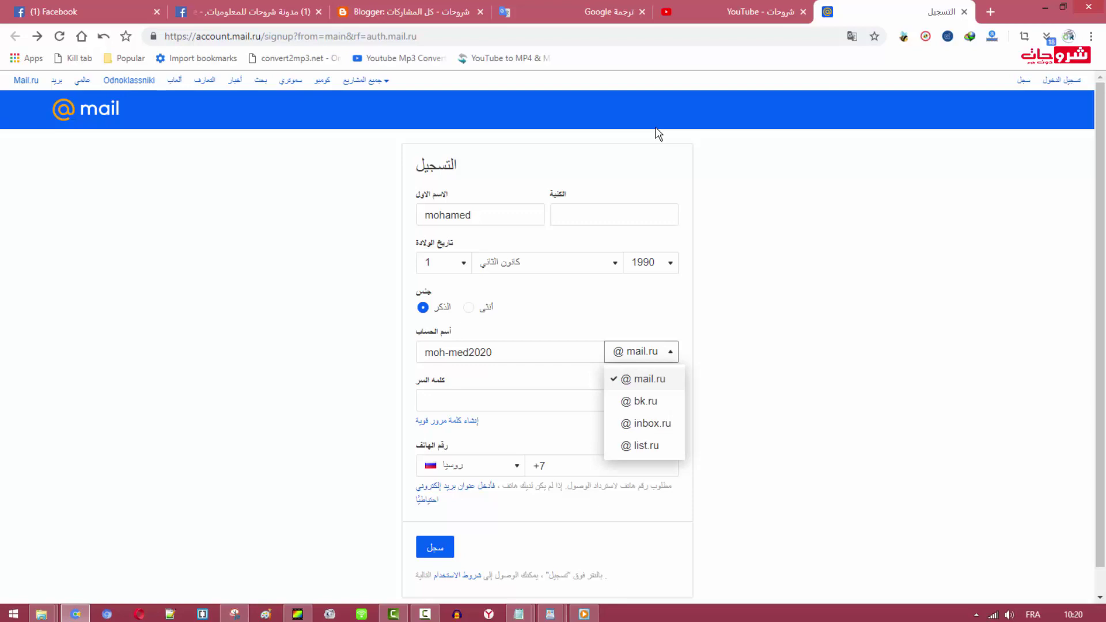
key(Down)
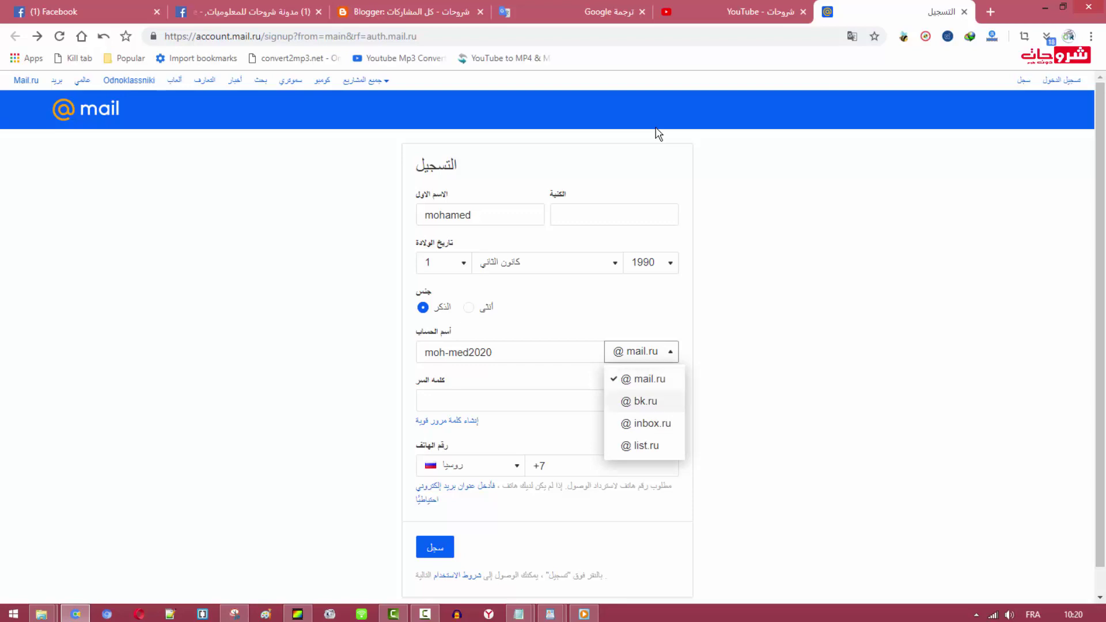
key(Down)
key(Down)
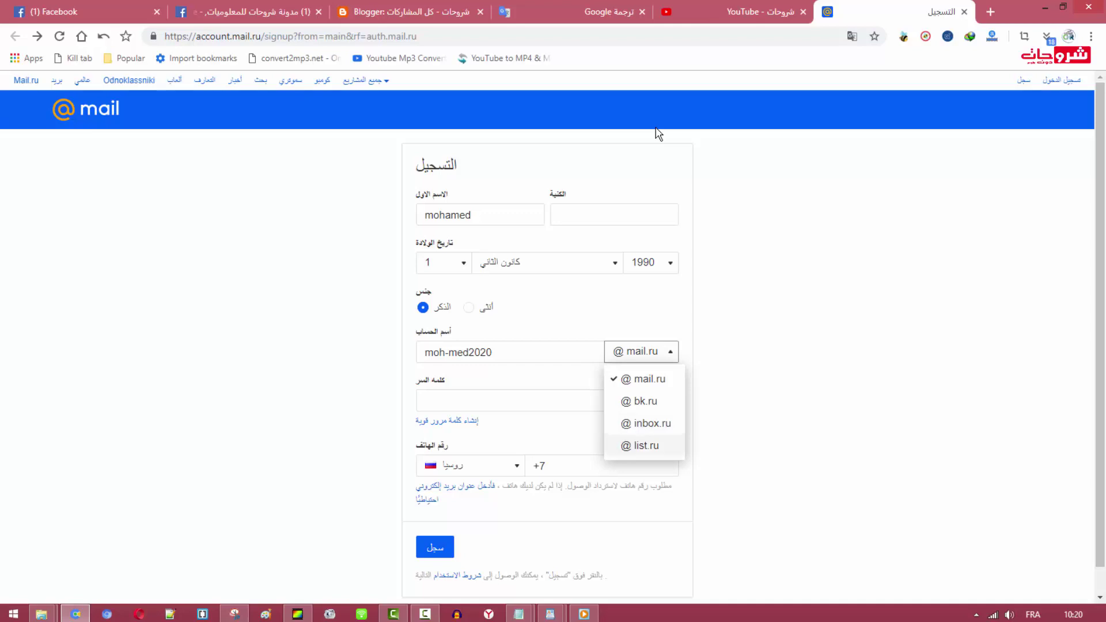
key(Up)
key(Up)
key(Up)
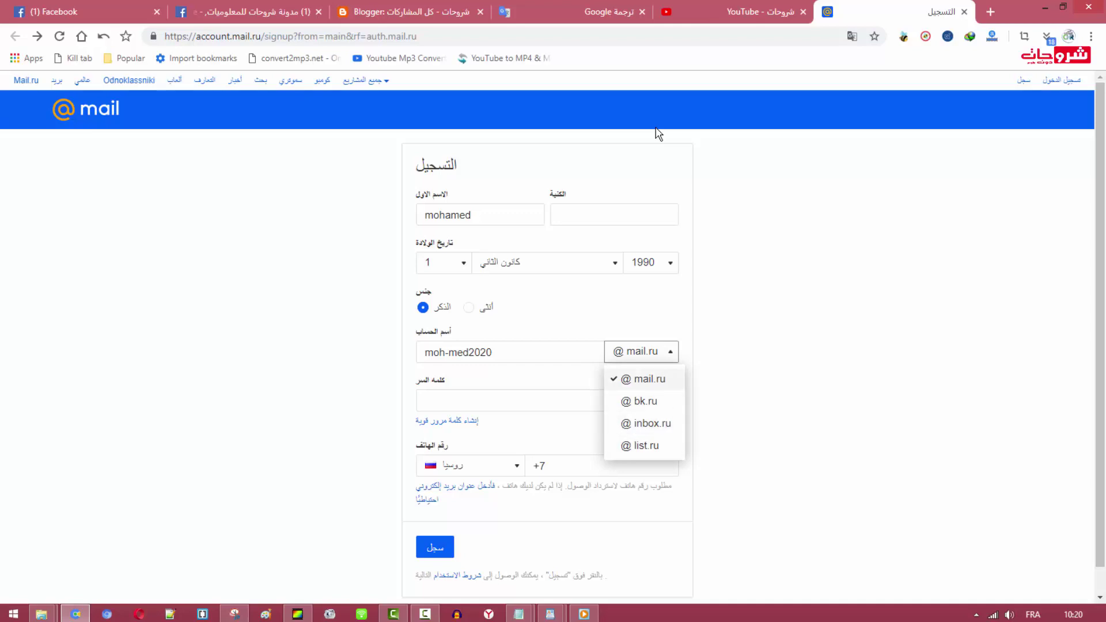
key(Tab)
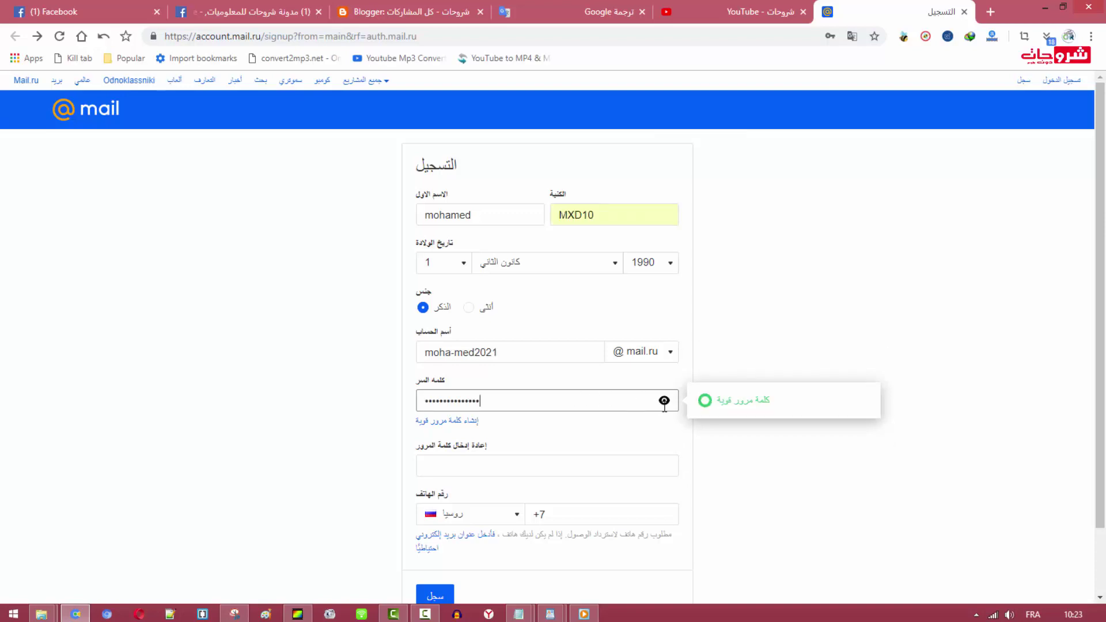
Reveal the password, delete its stray space, and mask it again
click(664, 401)
click(664, 402)
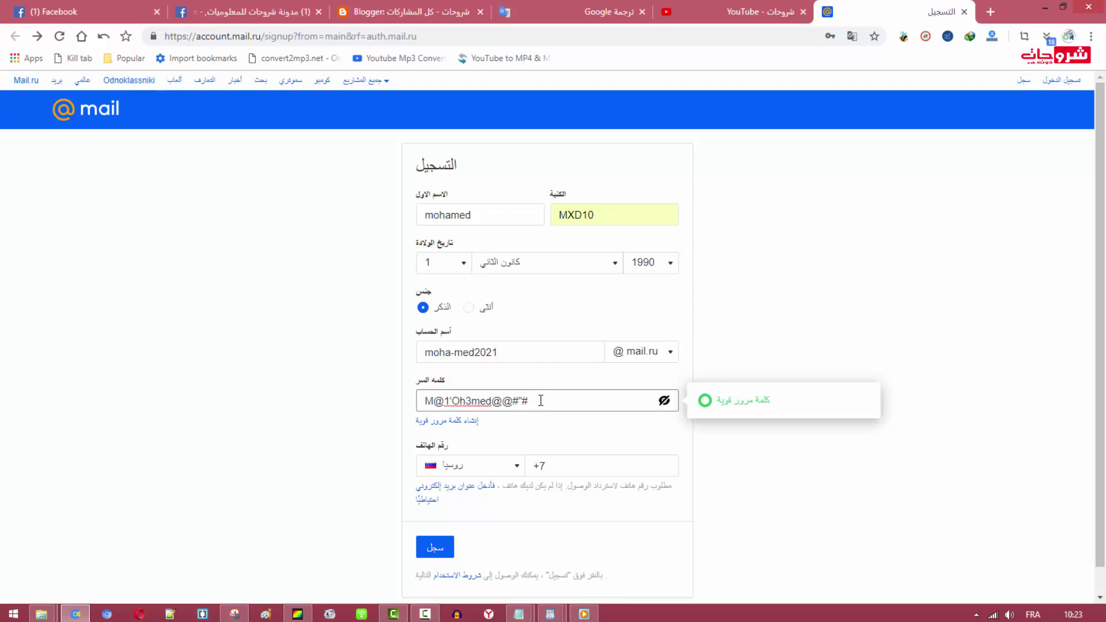
click(438, 397)
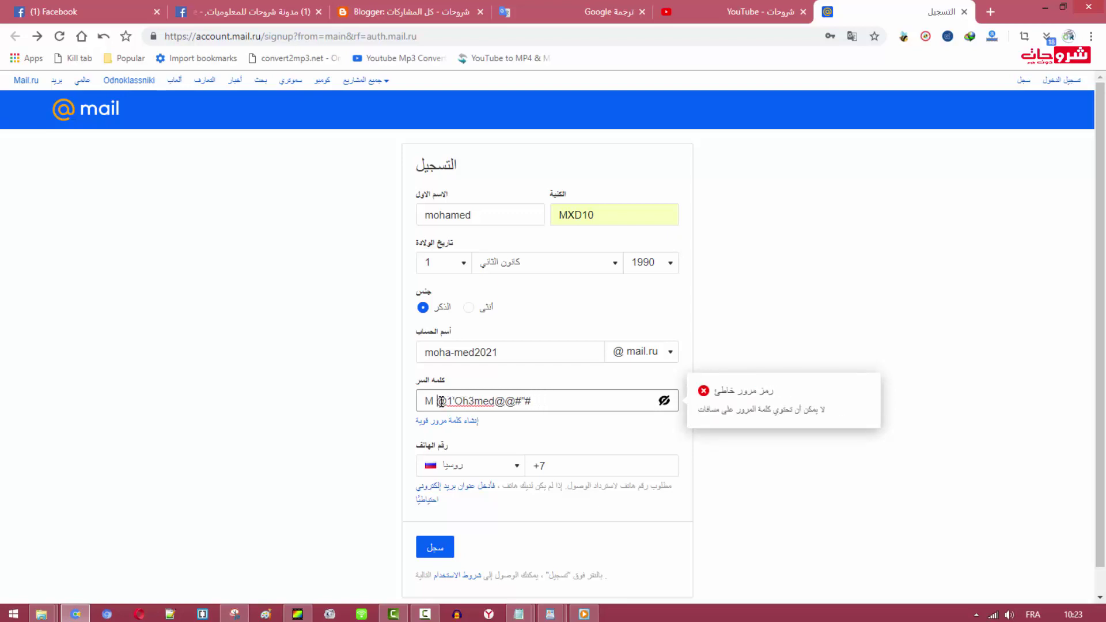
key(BackSpace)
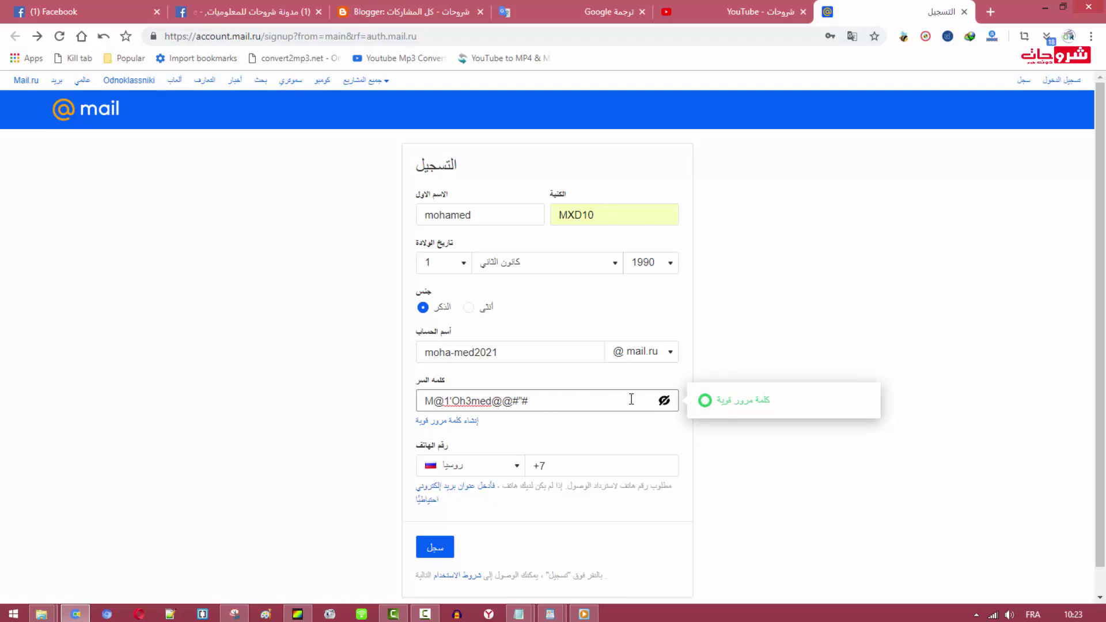
click(664, 400)
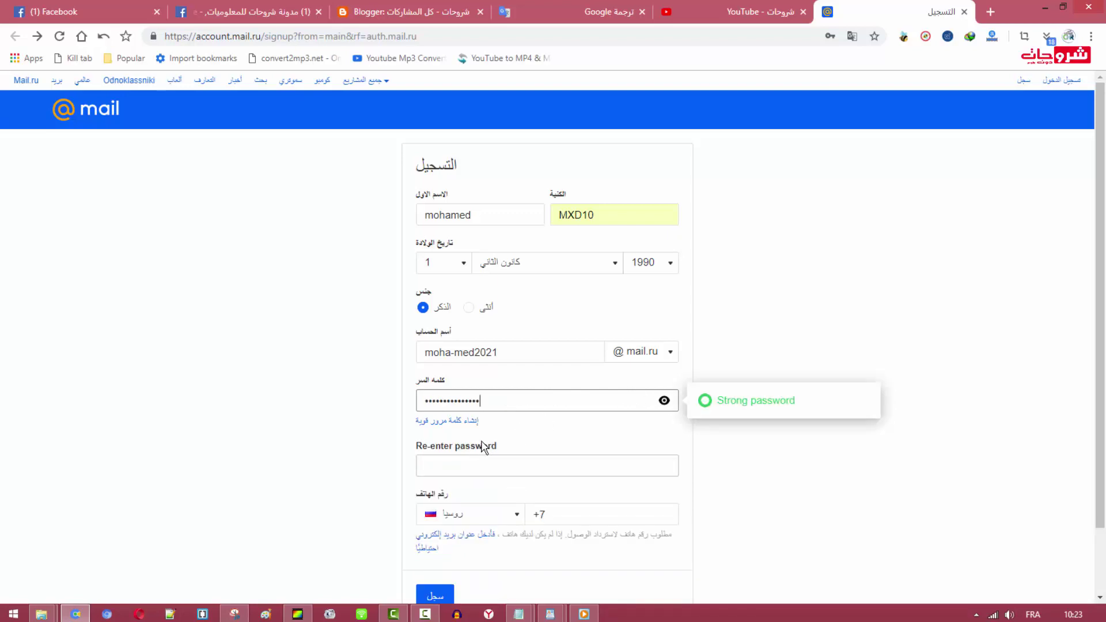
Copy the full password from the password field and mask it again
double_click(453, 401)
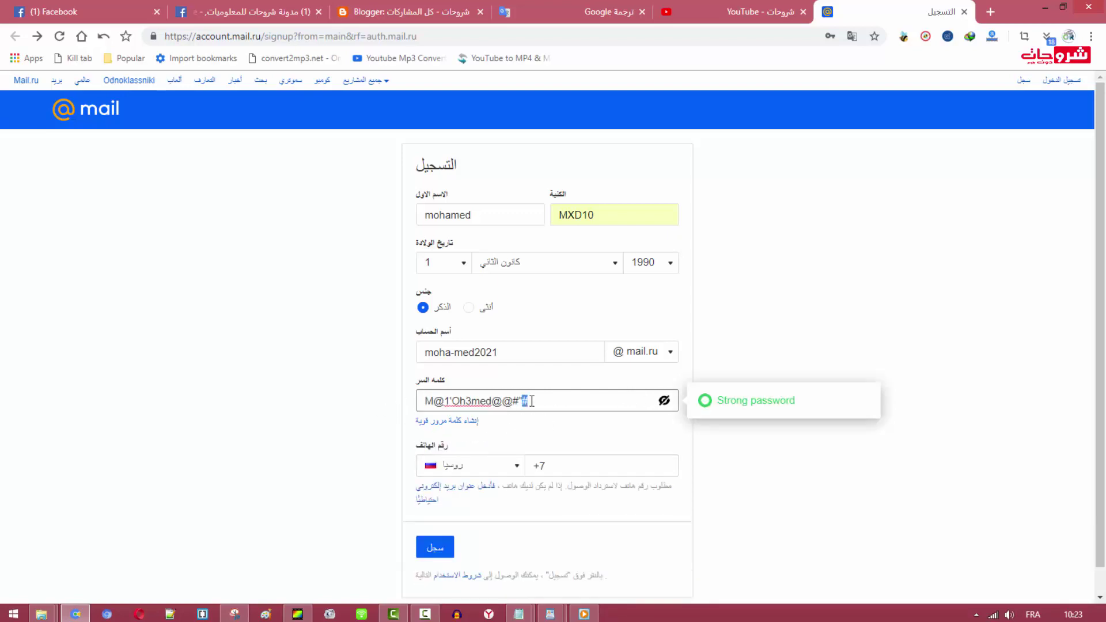
triple_click(527, 402)
right_click(528, 402)
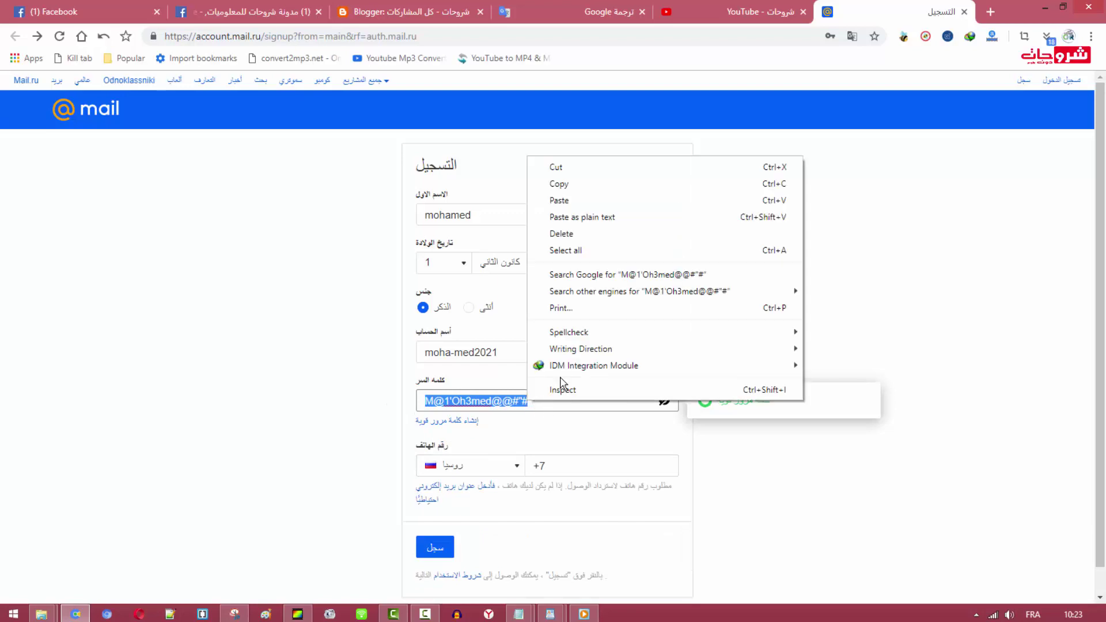
click(574, 180)
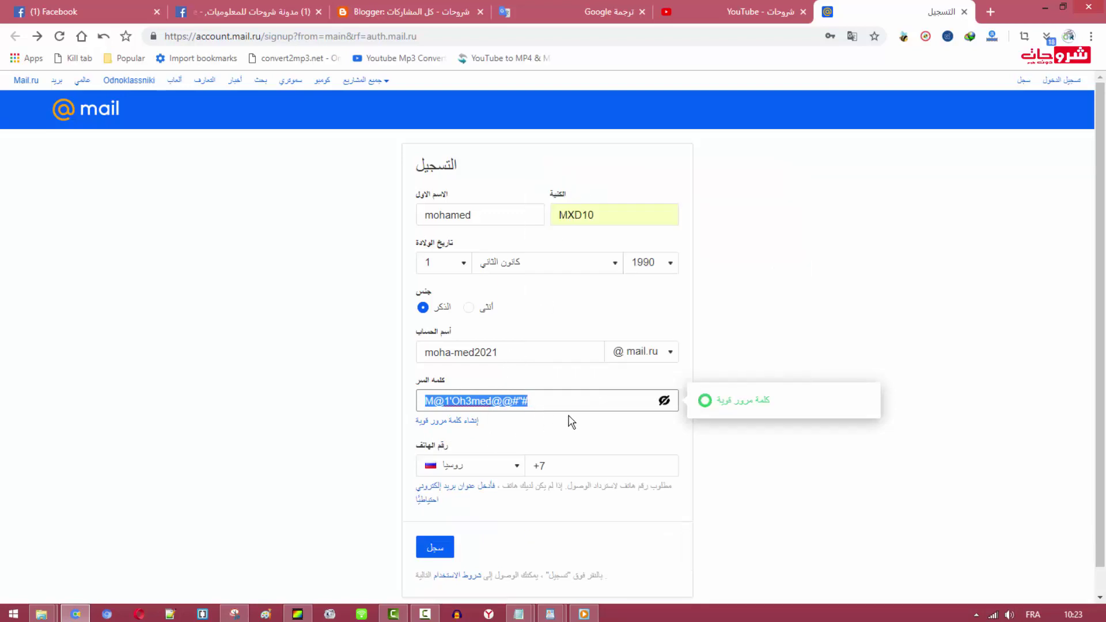
click(588, 421)
click(664, 400)
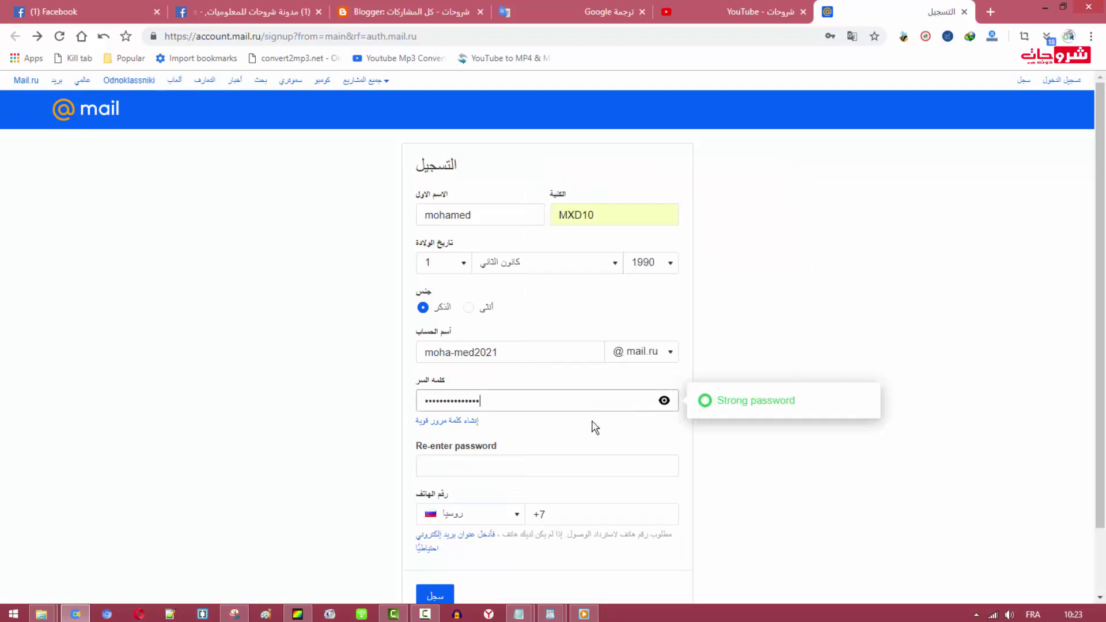
Paste the copied password into the Re-enter password field
click(461, 469)
right_click(462, 474)
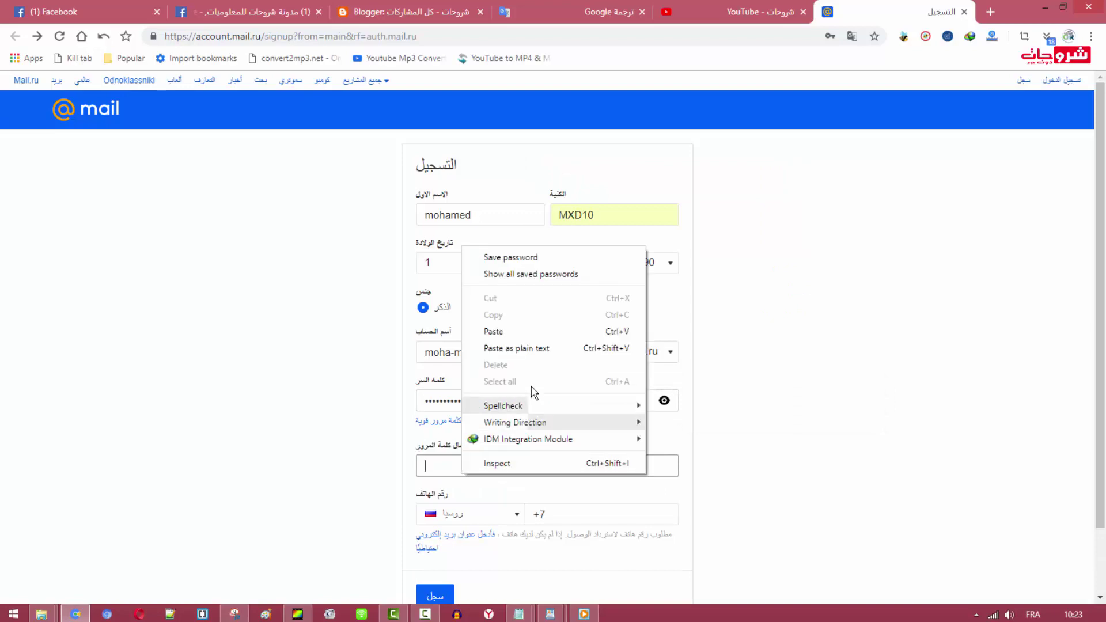
click(509, 333)
scroll(561, 491, down, 2)
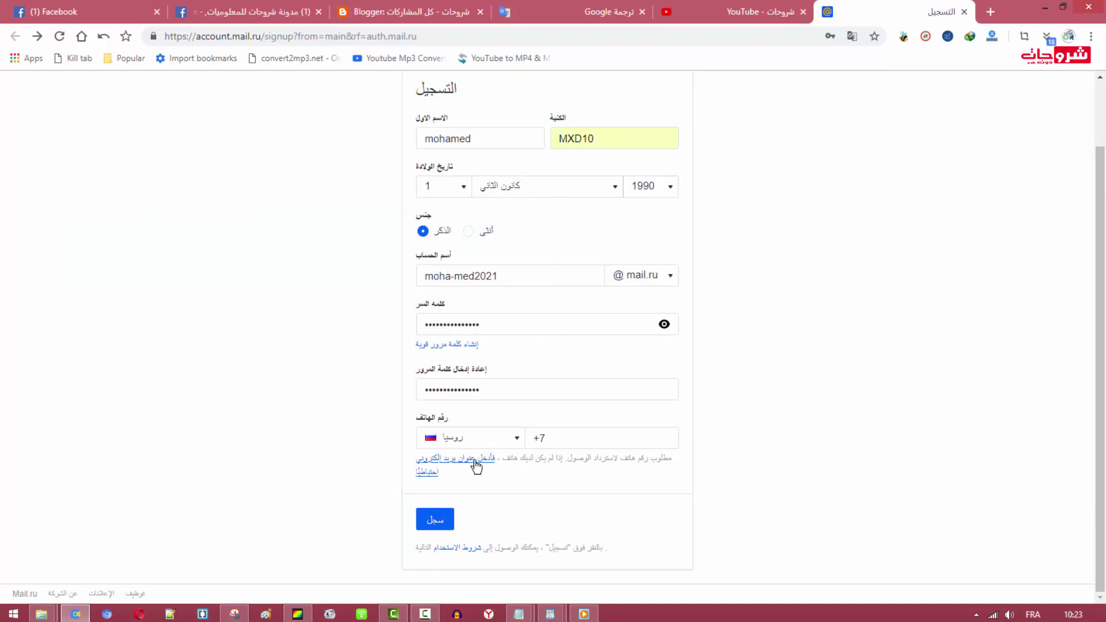
click(475, 465)
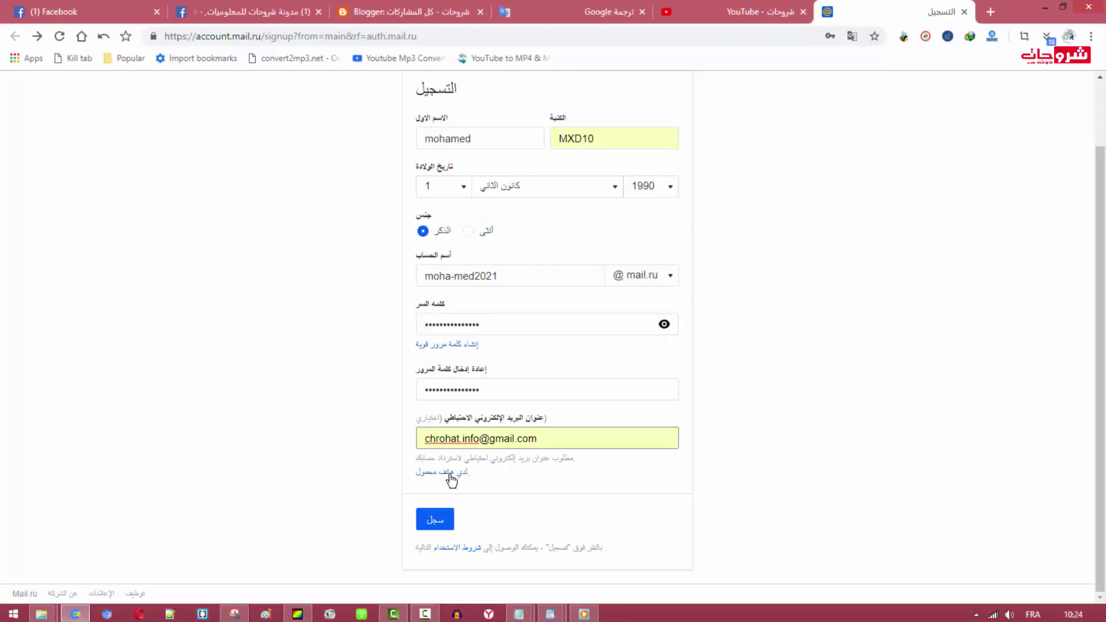
click(451, 476)
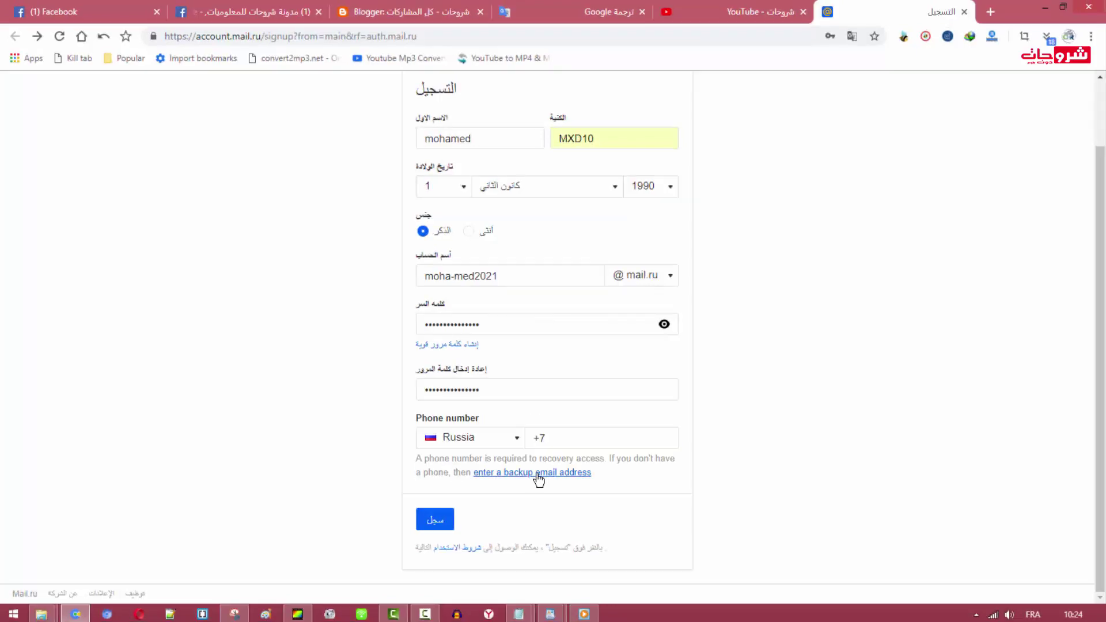
Choose Morocco from the phone country list so the dialling code changes from +7 to +212
click(517, 437)
scroll(494, 501, down, 5)
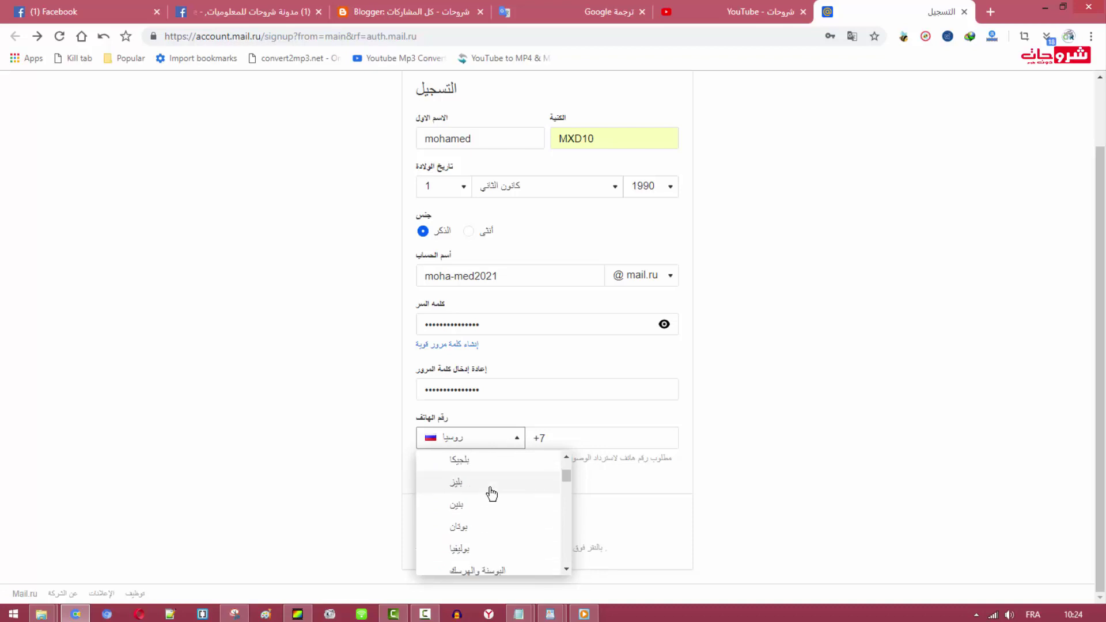
drag(570, 488, 569, 530)
click(475, 496)
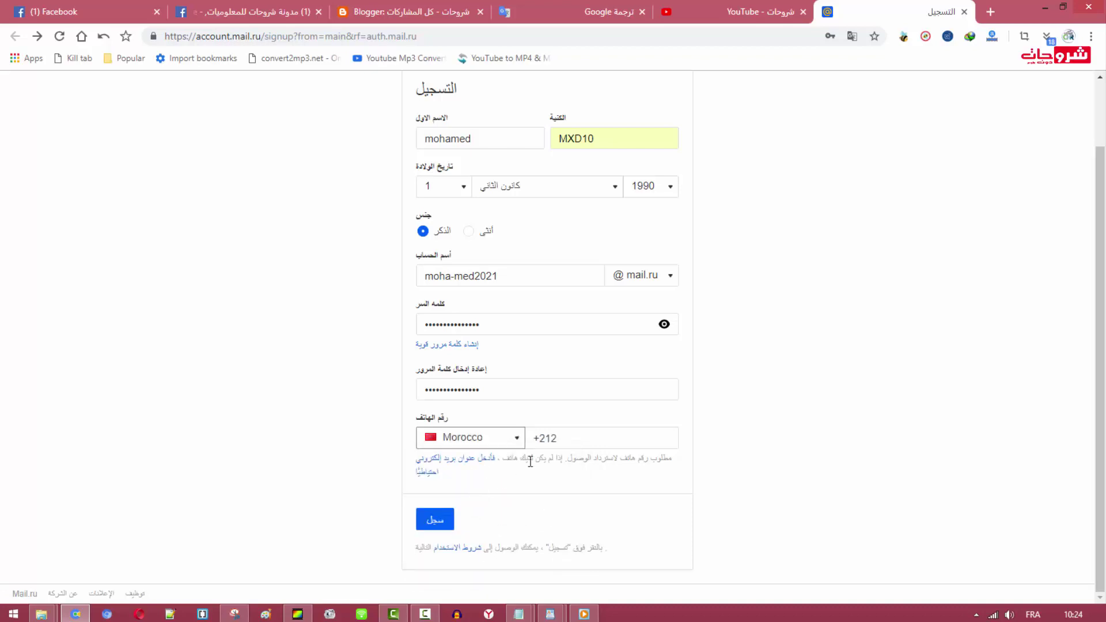
click(568, 442)
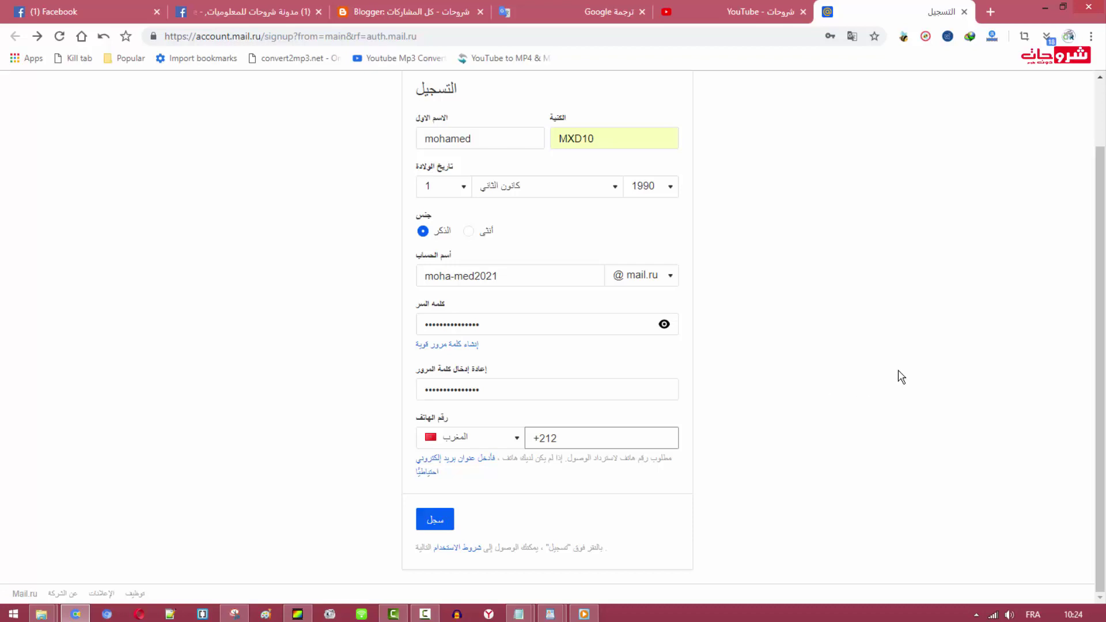
scroll(823, 342, up, 2)
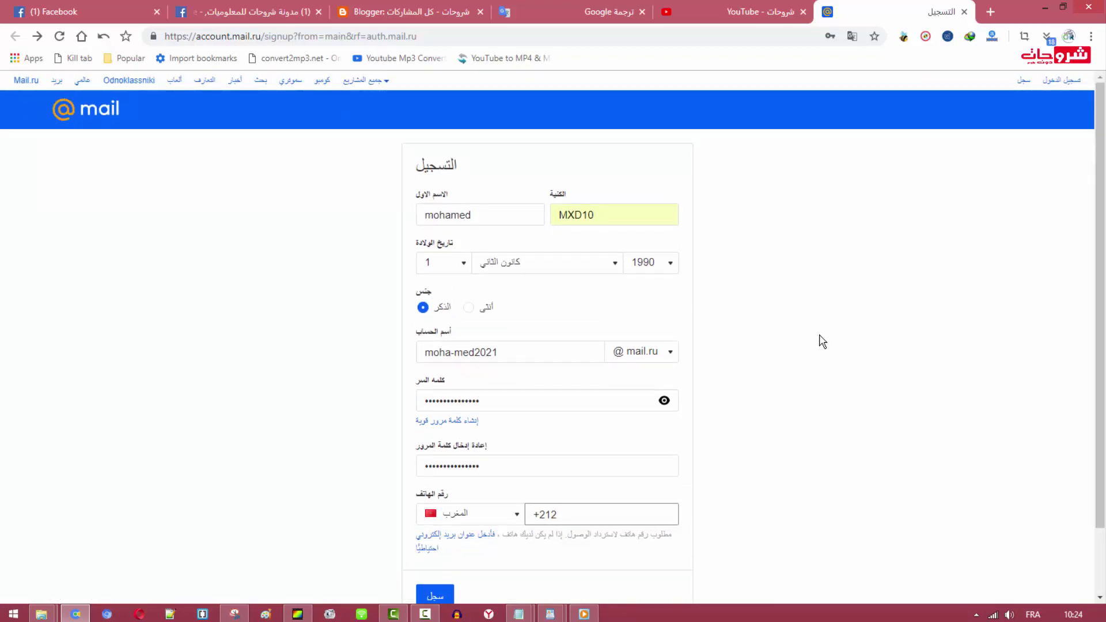
scroll(779, 337, down, 2)
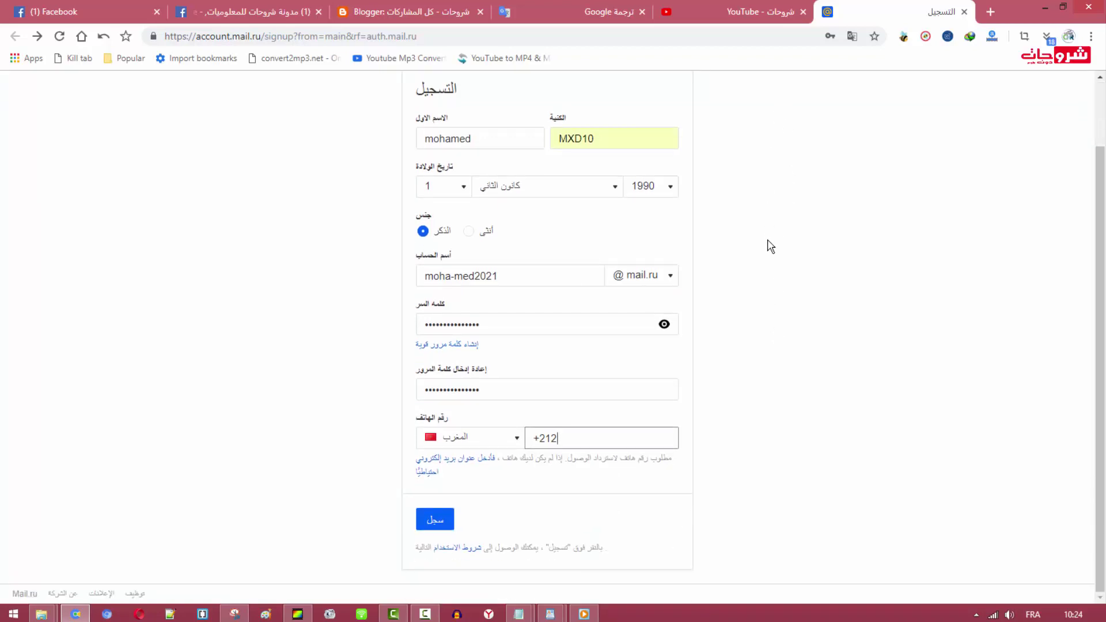
scroll(769, 247, up, 2)
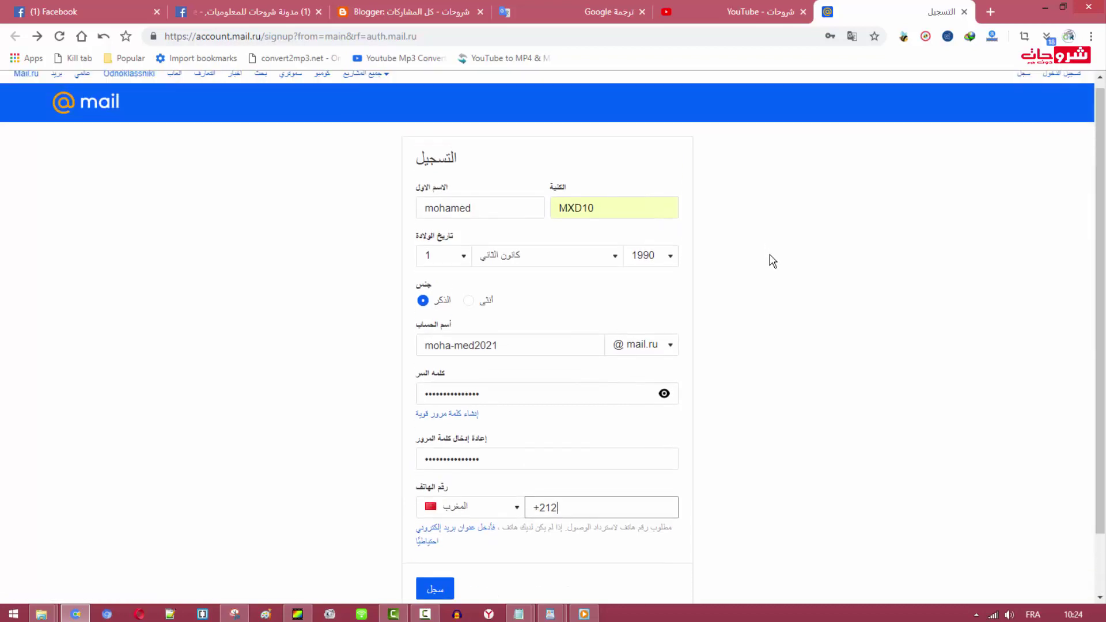